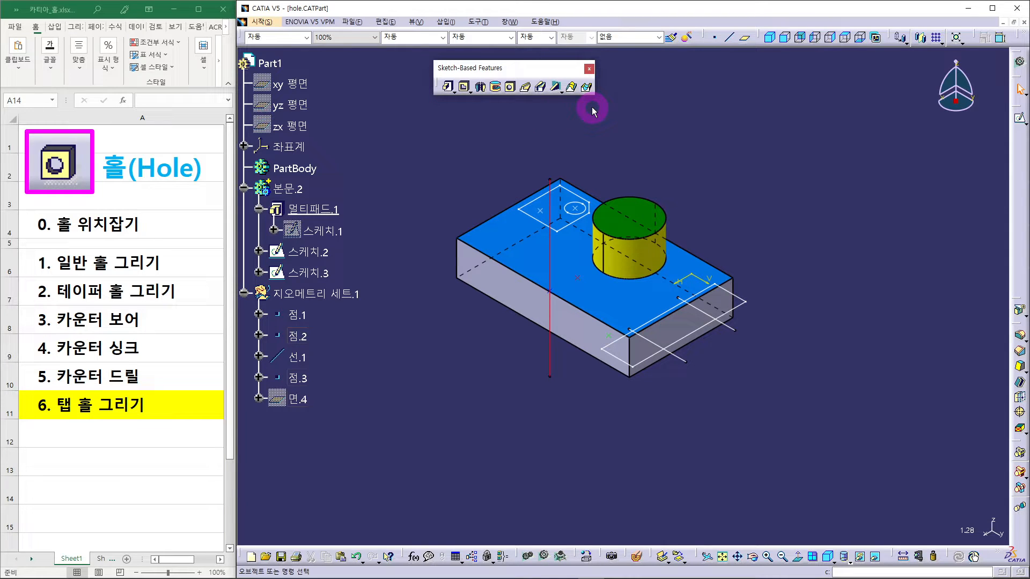
# Start a hole on the block's upper face, positioned on the red reference line 선.1.
pyautogui.click(510, 87)
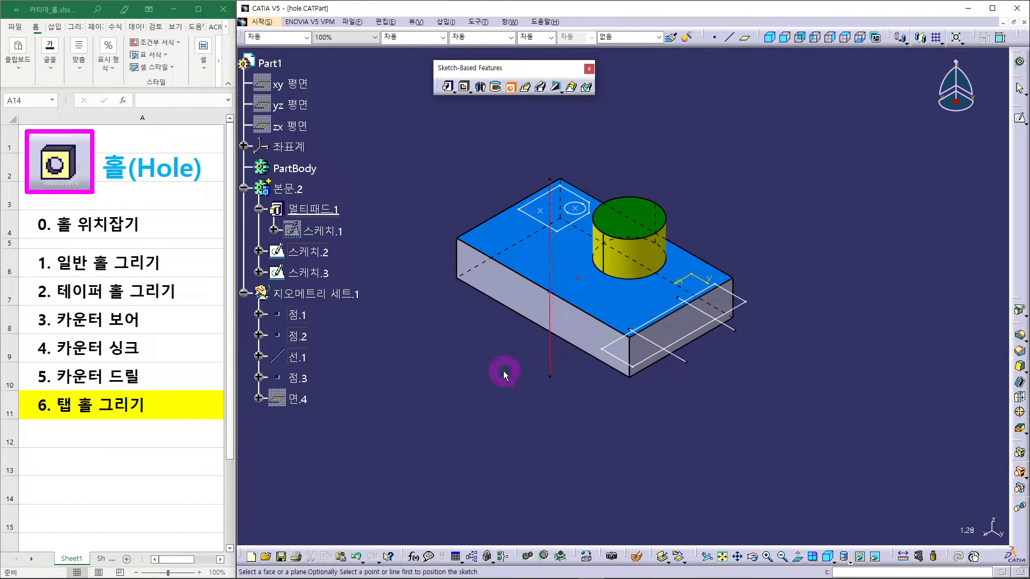
pyautogui.moveTo(603, 240); pyautogui.dragTo(709, 232, button='middle')
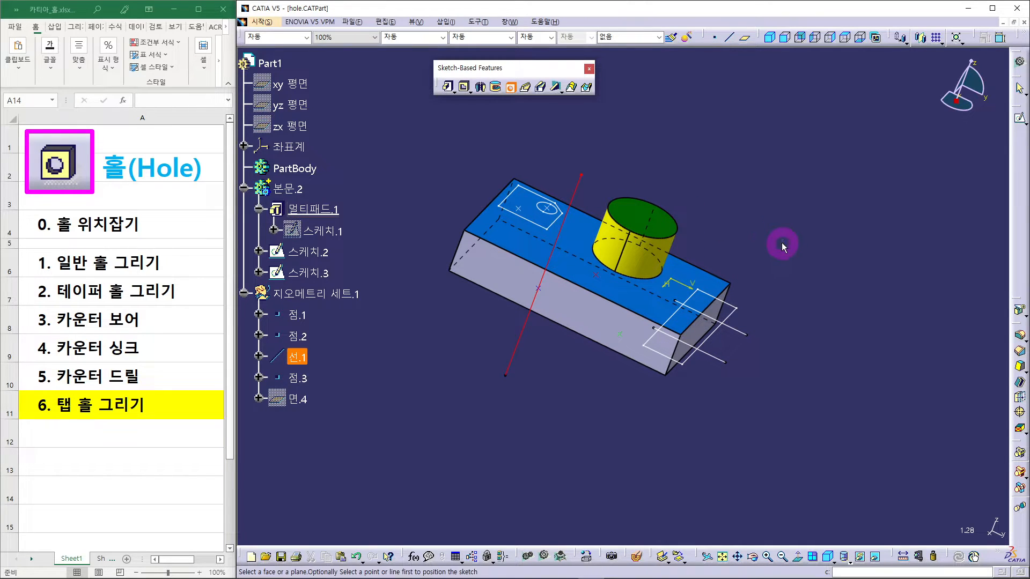
pyautogui.moveTo(743, 197); pyautogui.dragTo(691, 263, button='middle')
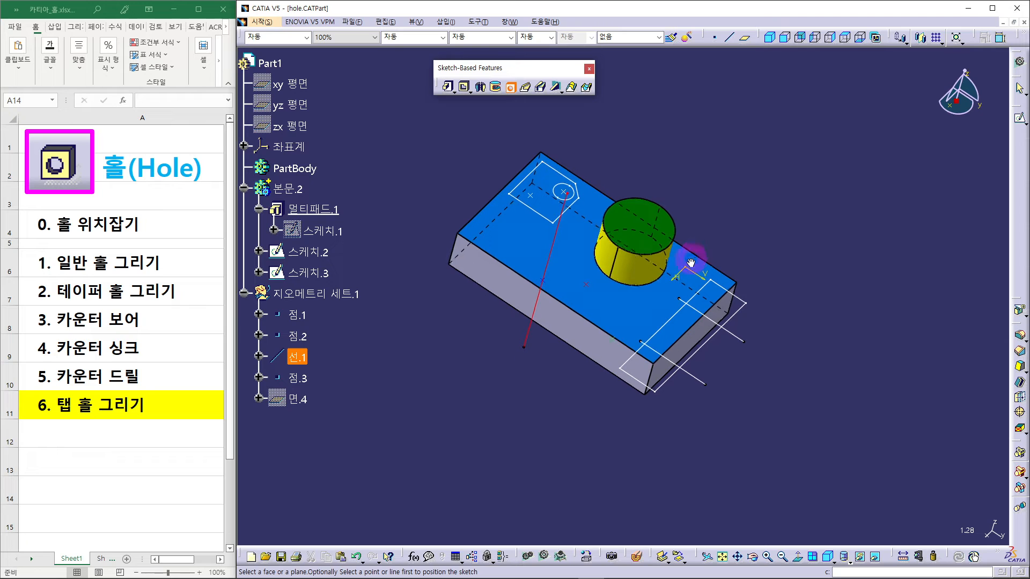
pyautogui.click(530, 239)
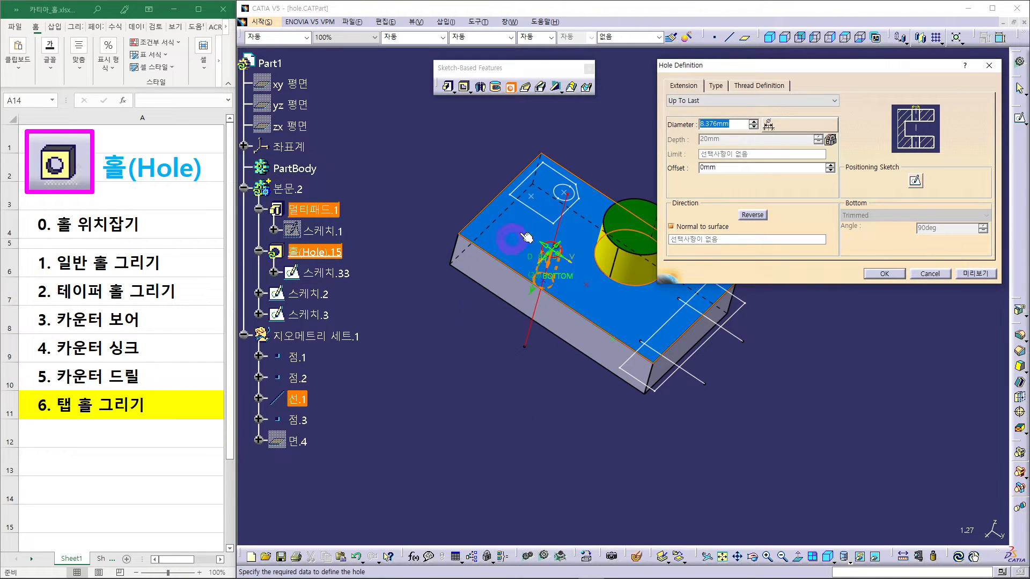
pyautogui.moveTo(575, 271)
pyautogui.mouseDown(button='middle')
pyautogui.moveTo(574, 292)
pyautogui.moveTo(446, 349)
pyautogui.moveTo(584, 315)
pyautogui.moveTo(576, 270)
pyautogui.mouseUp(button='middle')
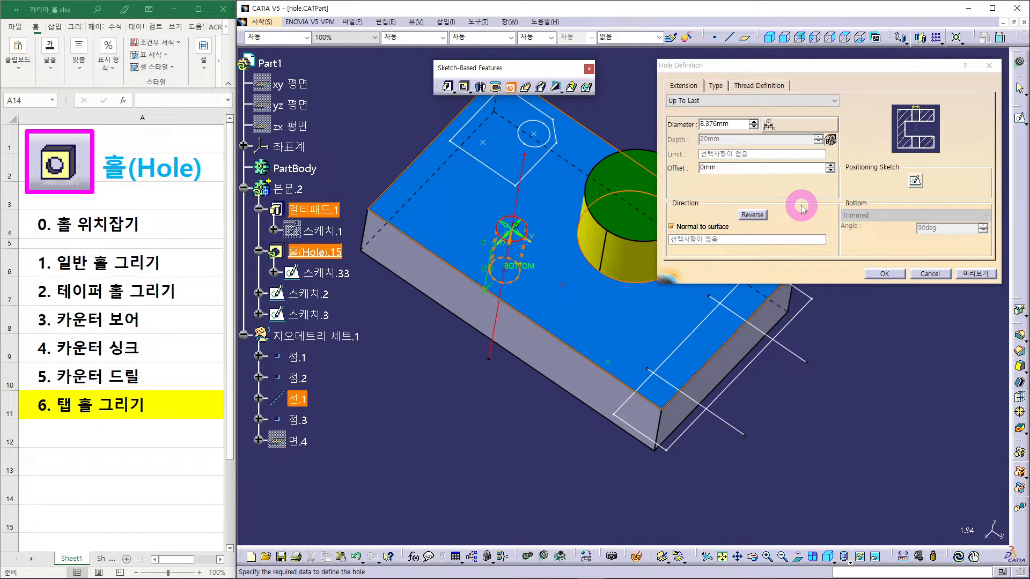
# Set the hole type to Simple and its extension to Up To Last.
pyautogui.click(716, 85)
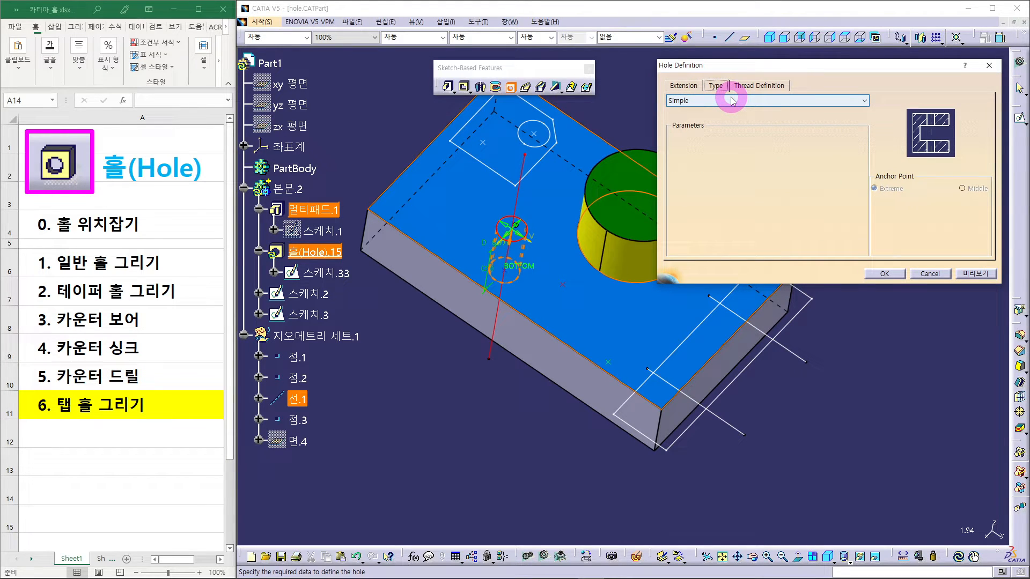
pyautogui.click(732, 101)
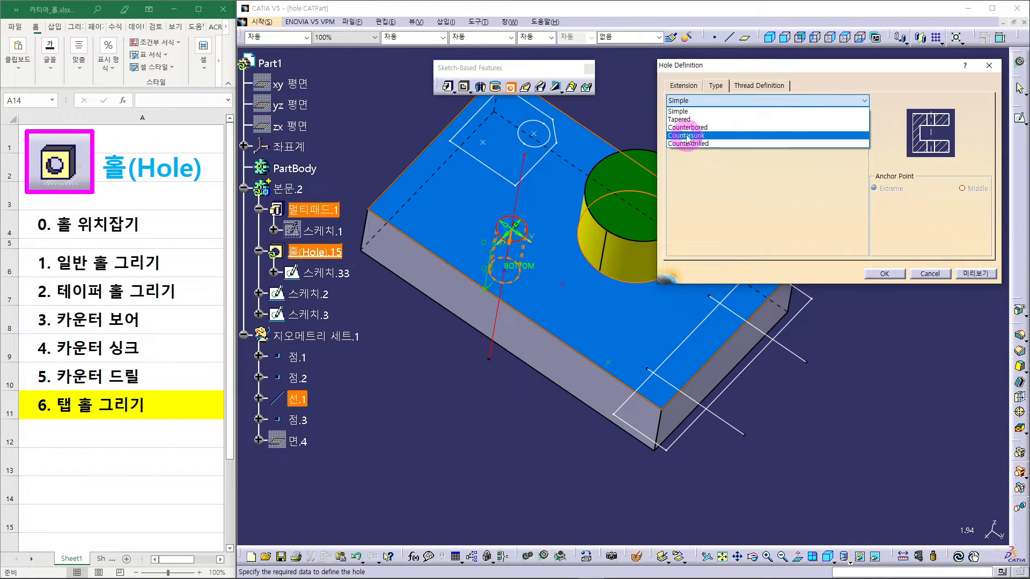
pyautogui.click(681, 112)
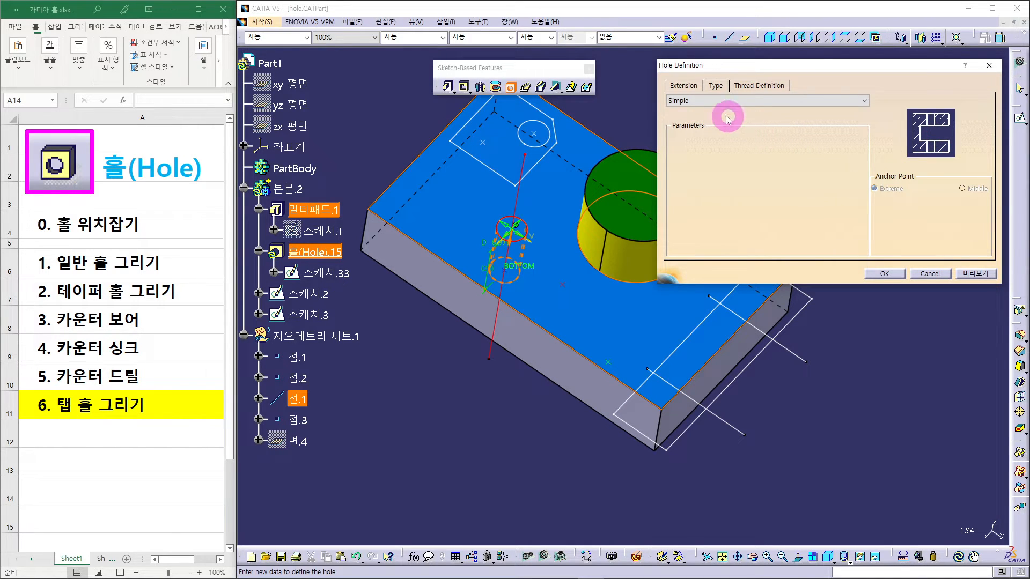
pyautogui.click(681, 85)
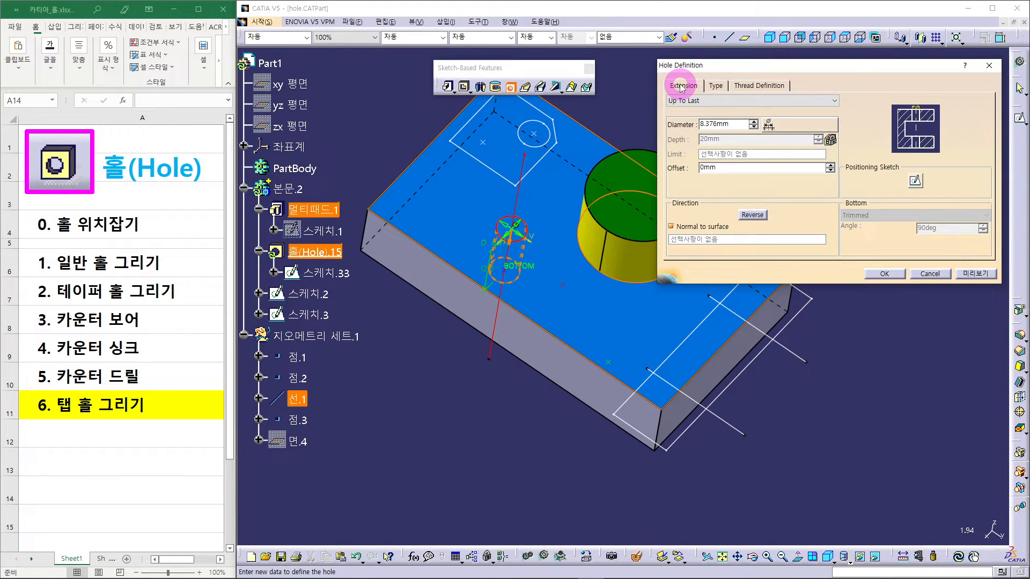
pyautogui.click(705, 99)
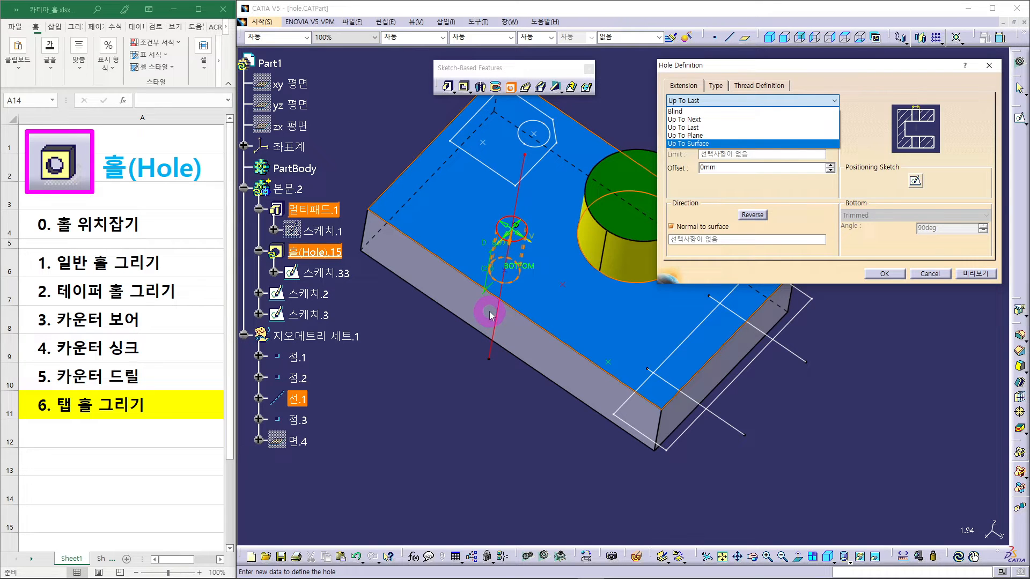
pyautogui.click(691, 128)
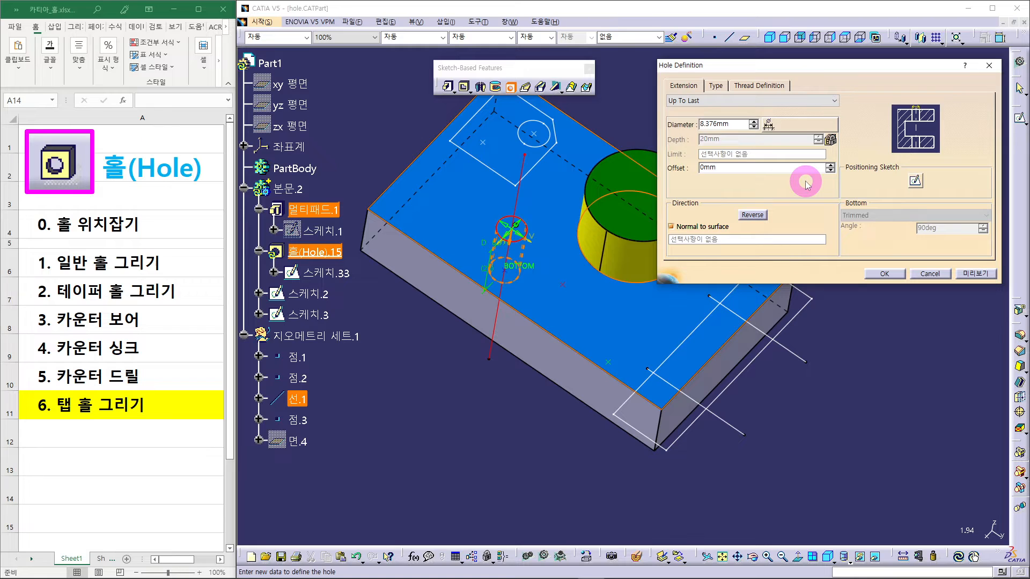
# Make the hole threaded and set the thread's bottom type to Support Depth.
pyautogui.click(743, 86)
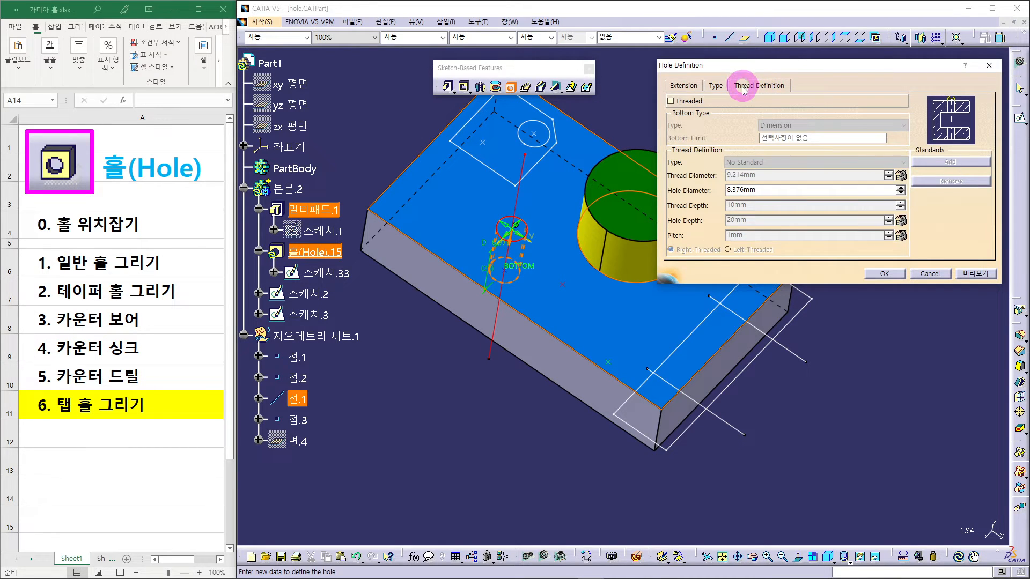
pyautogui.click(671, 102)
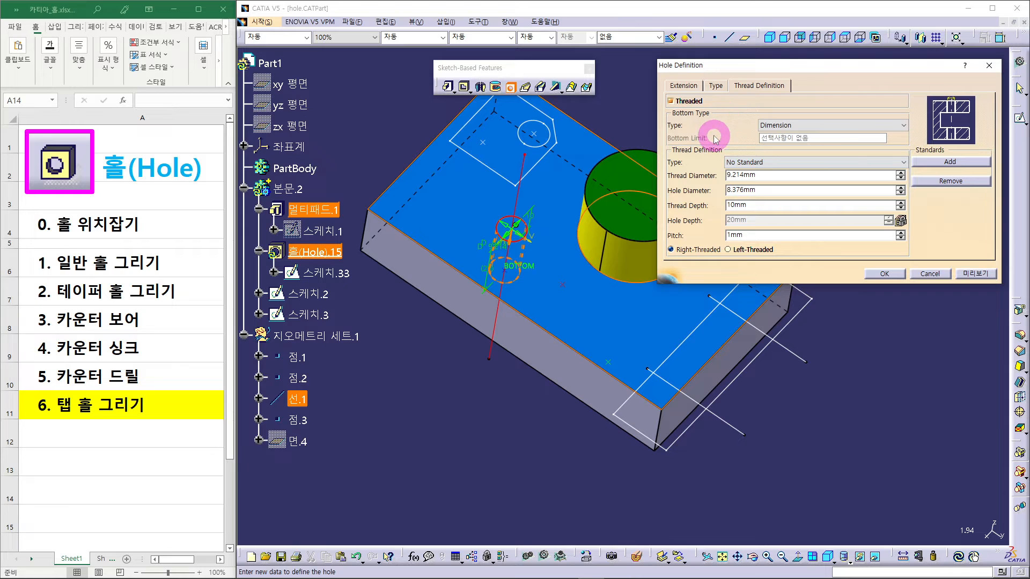
pyautogui.click(808, 125)
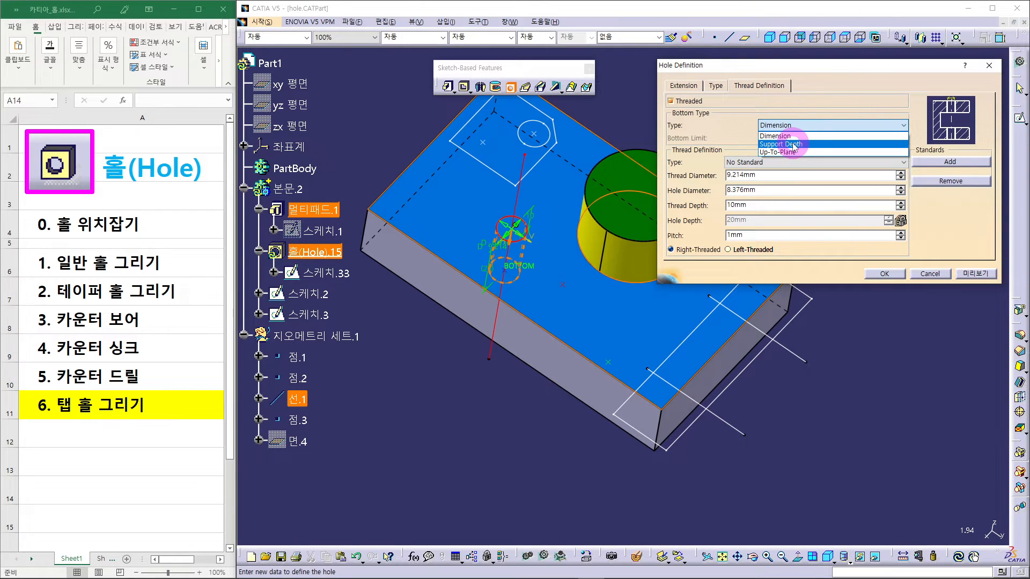
pyautogui.click(684, 87)
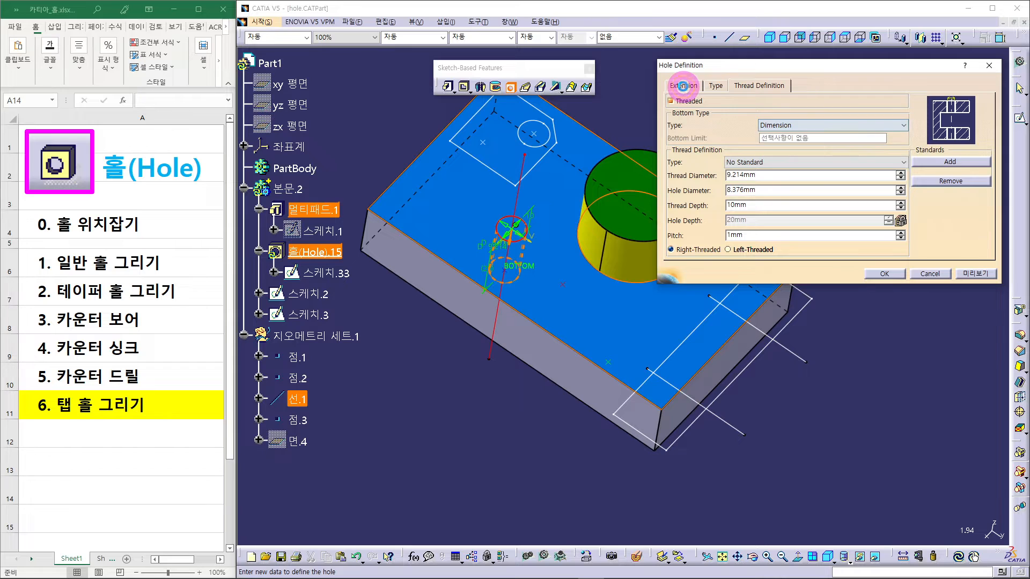
pyautogui.click(684, 87)
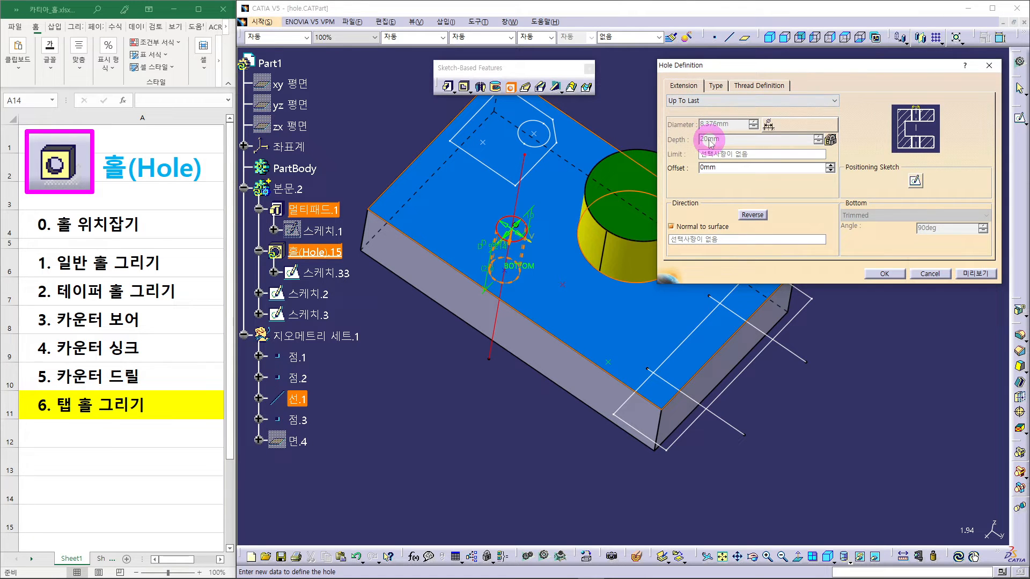
pyautogui.click(772, 86)
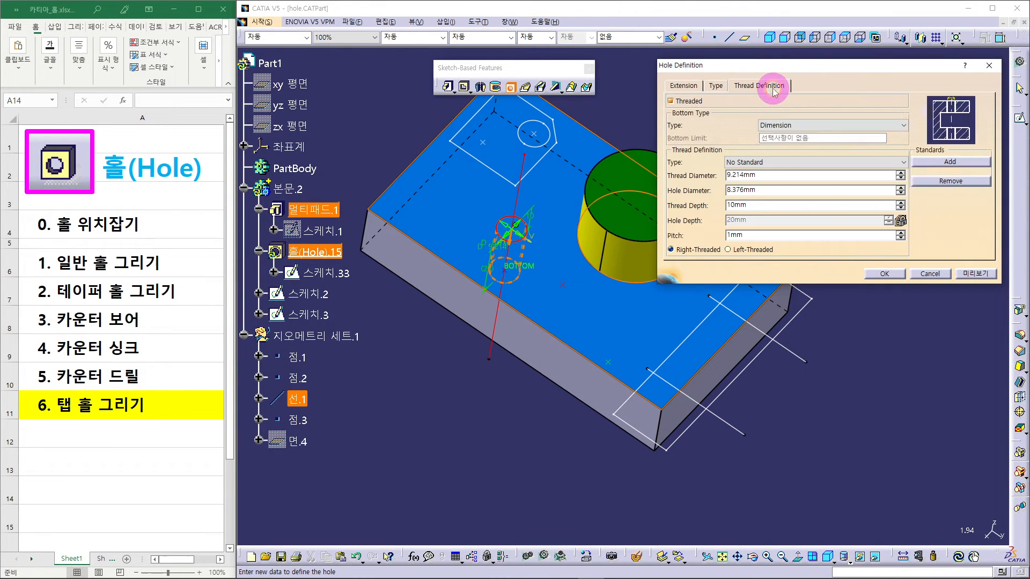
pyautogui.click(775, 125)
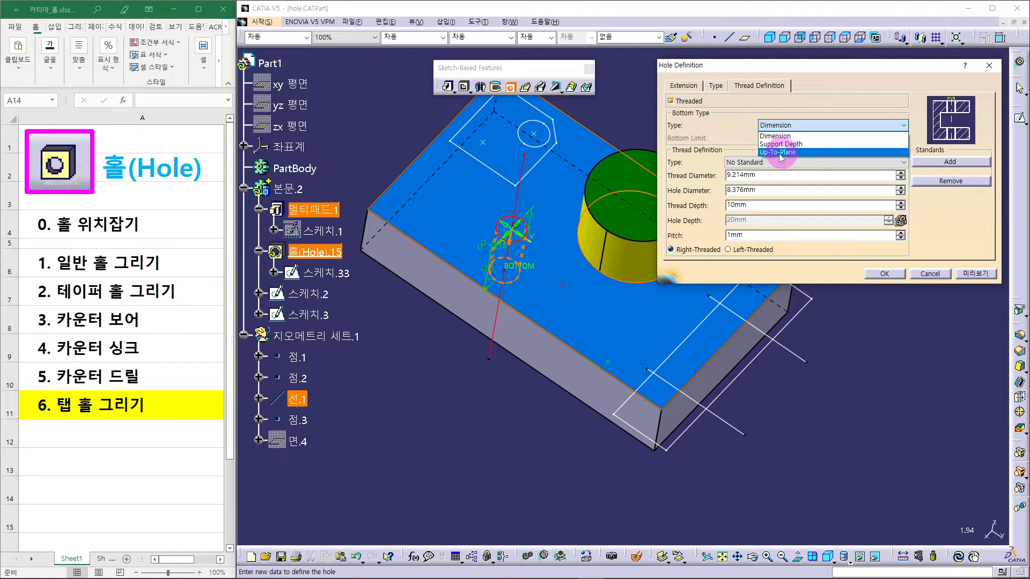
pyautogui.click(742, 131)
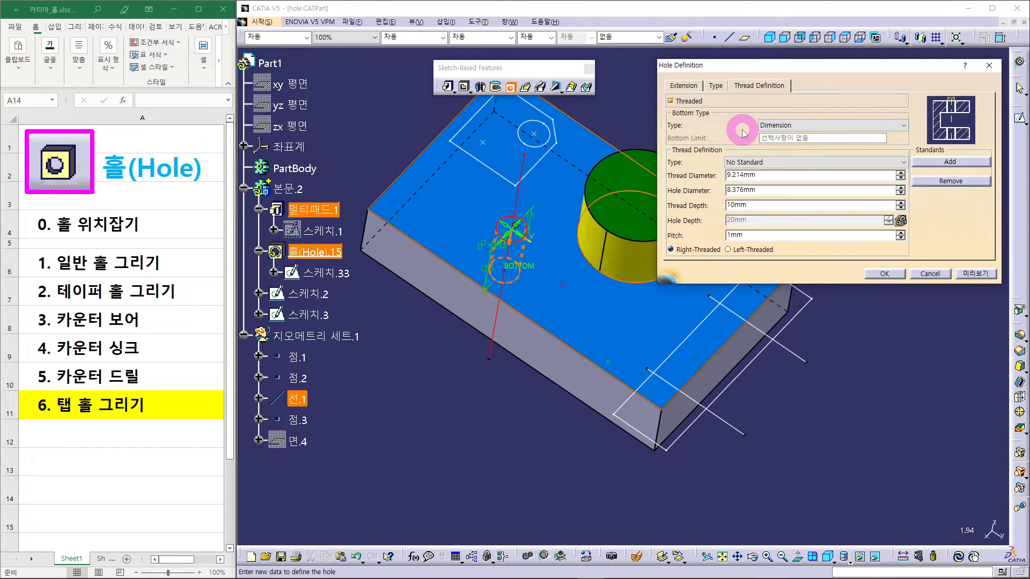
pyautogui.click(683, 86)
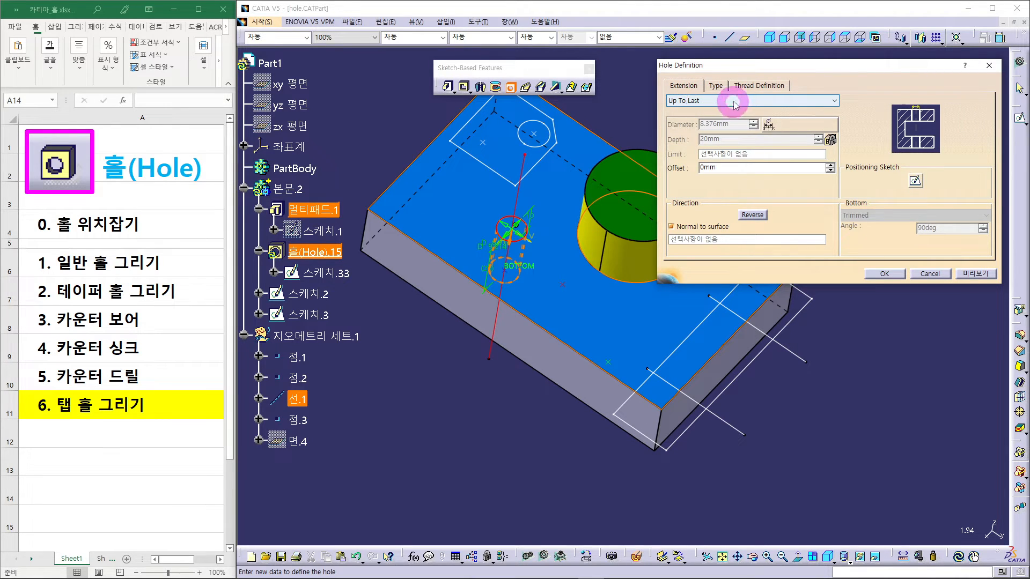
pyautogui.click(756, 86)
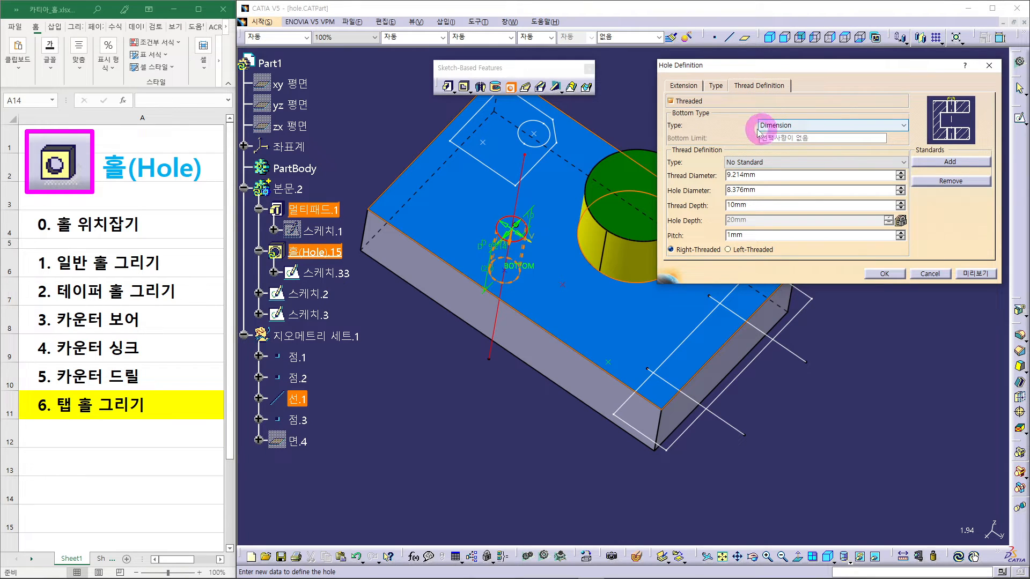
pyautogui.click(787, 126)
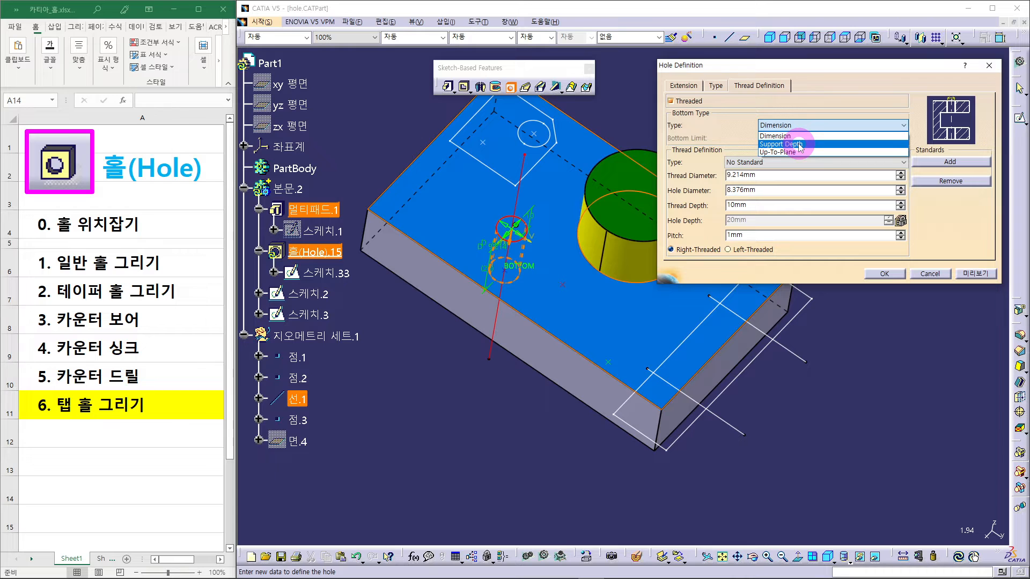
pyautogui.click(799, 145)
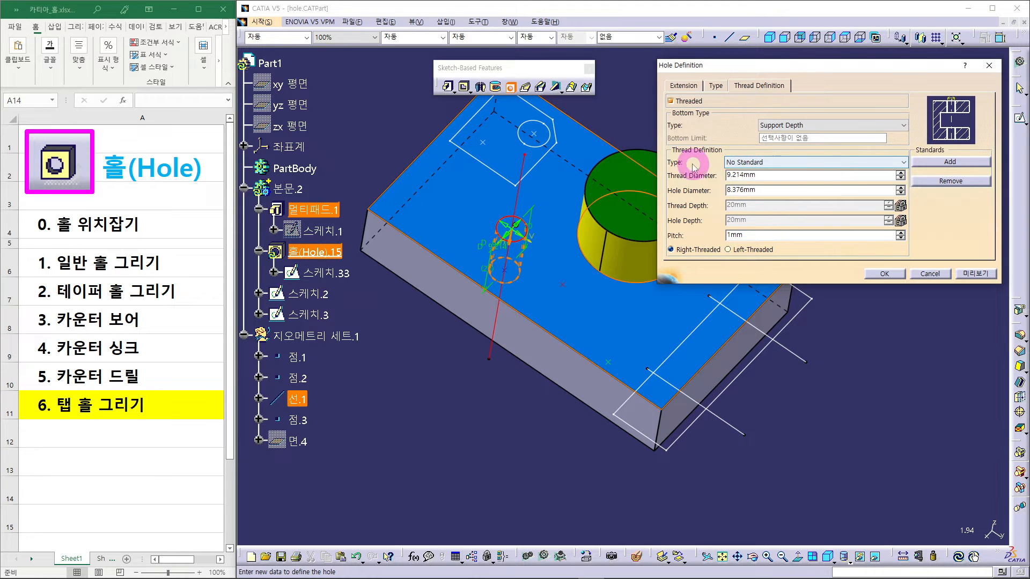
# Define the thread as Metric Thick Pitch with description M8 and create the hole.
pyautogui.click(747, 162)
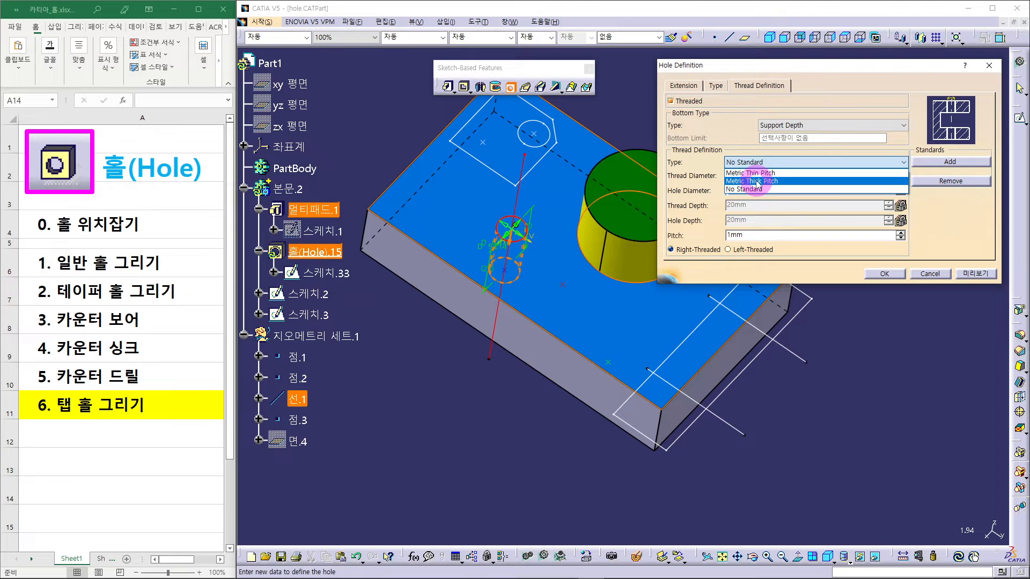
pyautogui.click(758, 181)
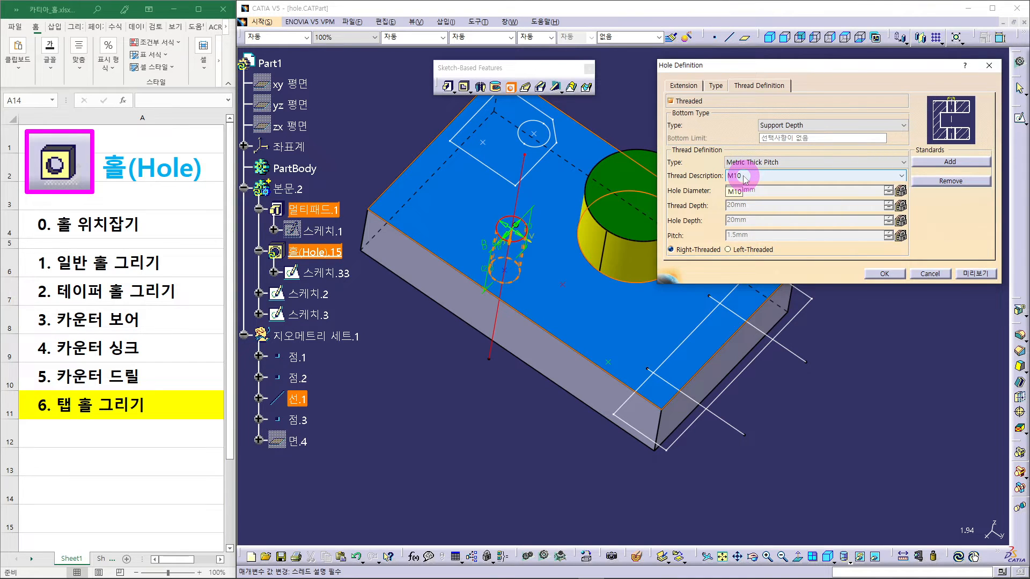
pyautogui.click(744, 178)
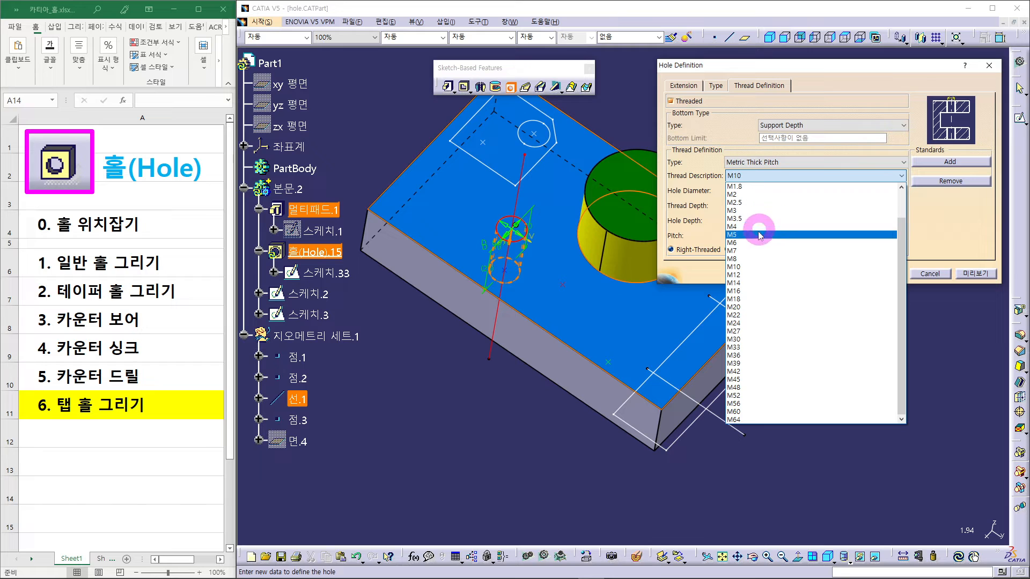
pyautogui.click(744, 259)
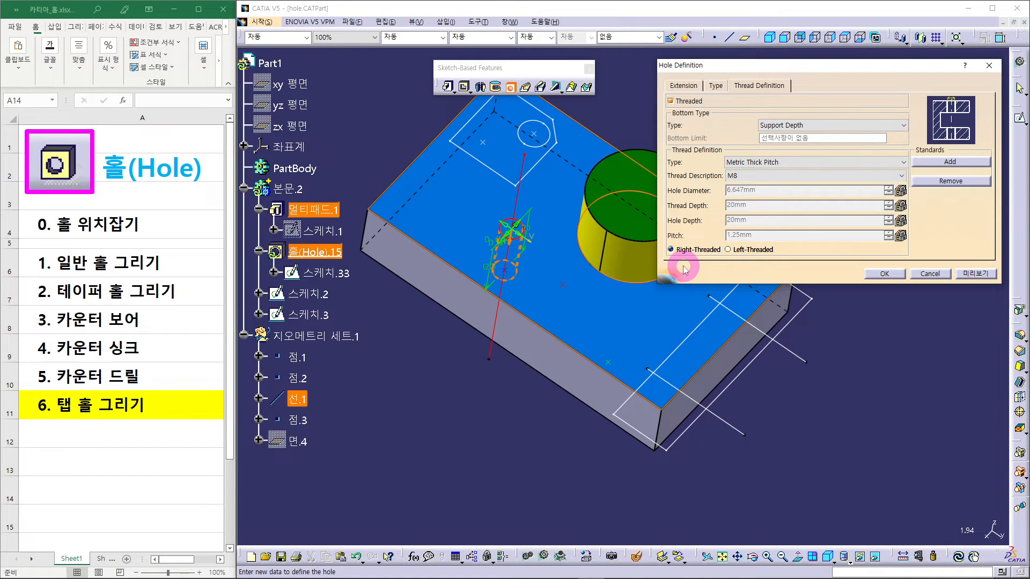
pyautogui.click(884, 273)
# Switch to the drawing hole-2d.CATDrawing, update its views, and inspect the tapped hole's dimensions in the front view.
pyautogui.moveTo(575, 219); pyautogui.dragTo(691, 346, button='middle')
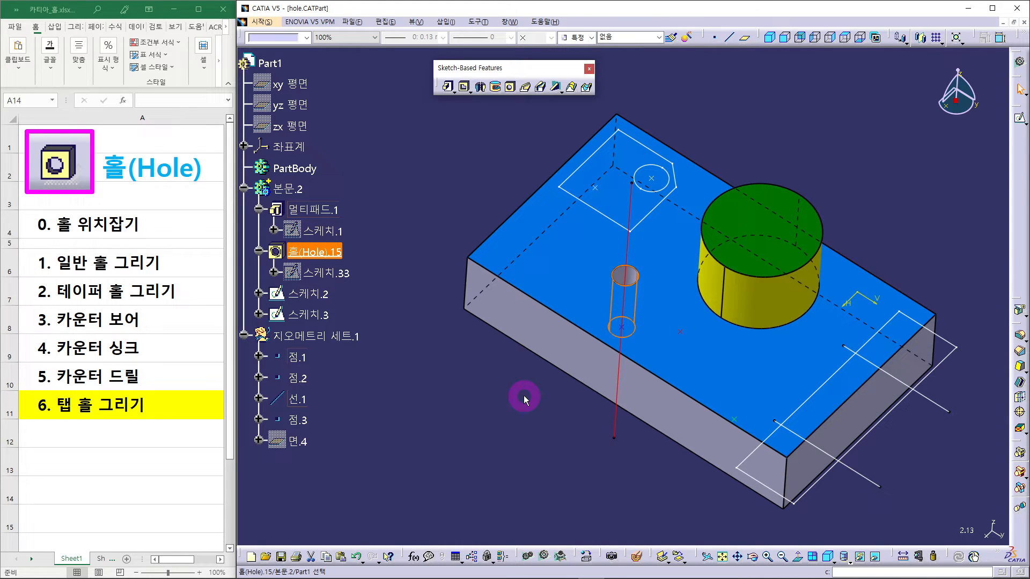
pyautogui.click(509, 22)
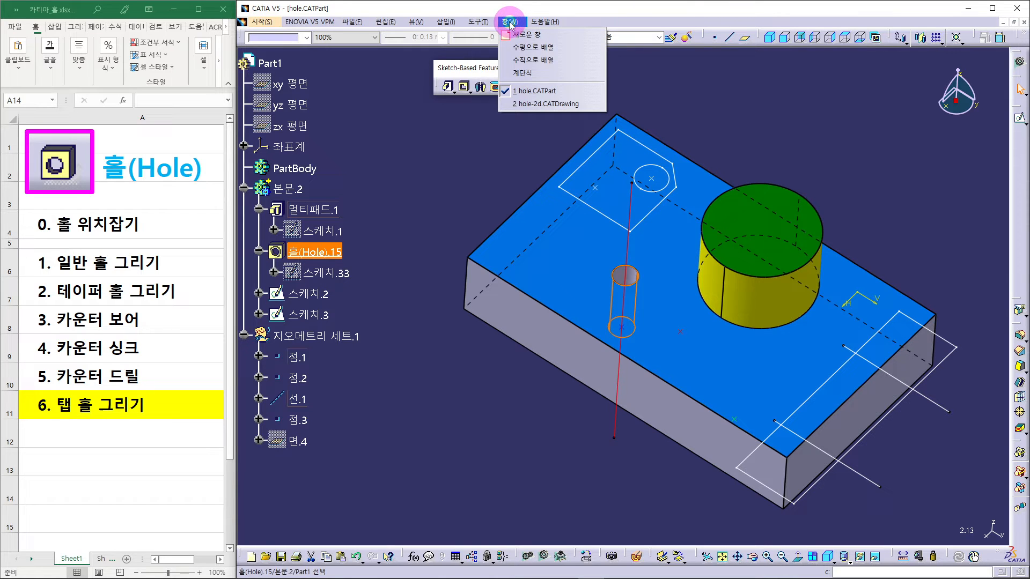
pyautogui.click(521, 103)
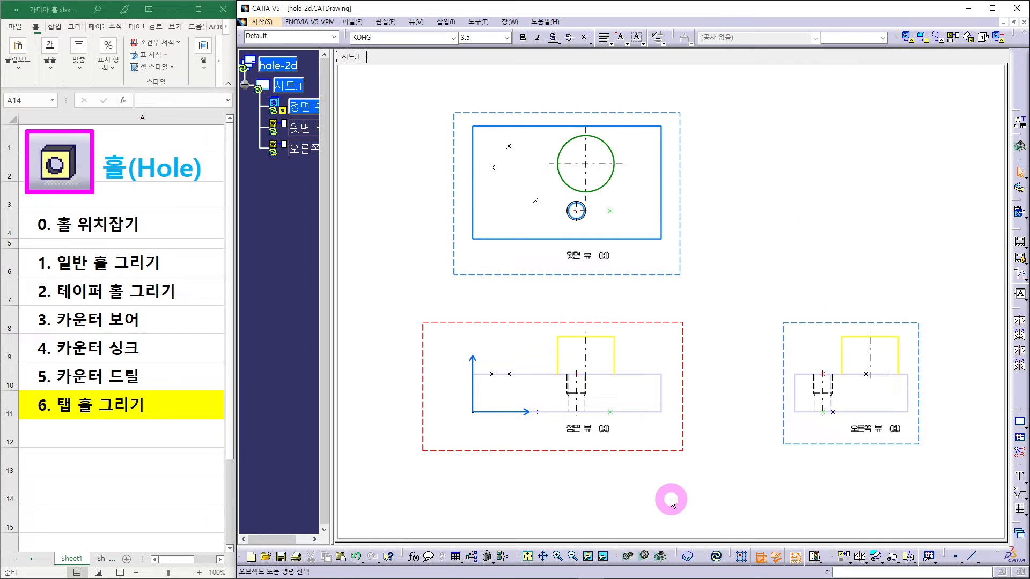
pyautogui.click(718, 558)
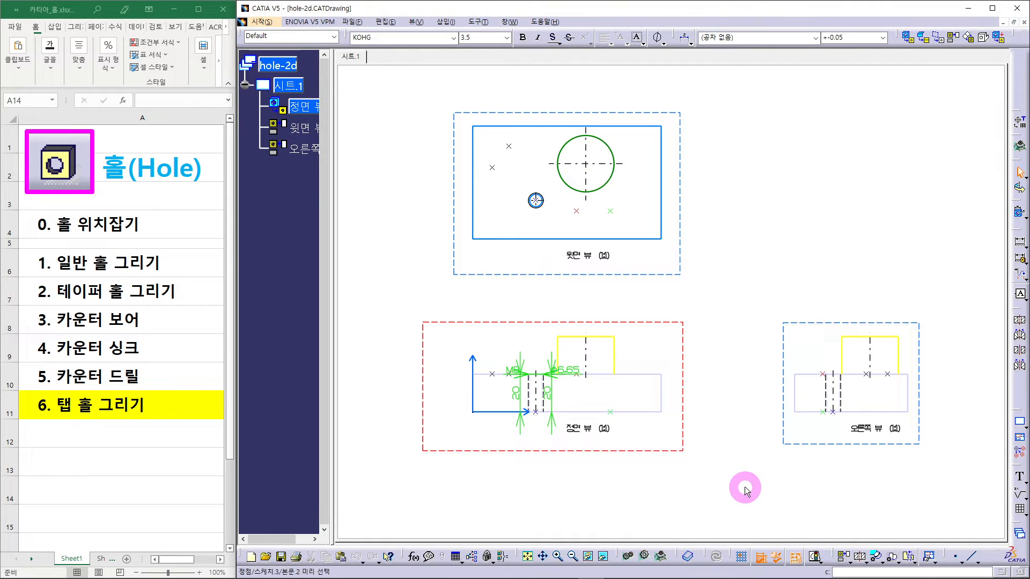
pyautogui.moveTo(625, 284); pyautogui.dragTo(724, 342, button='middle')
pyautogui.moveTo(724, 342)
pyautogui.keyDown('ctrl'); pyautogui.mouseDown(button='middle')
pyautogui.moveTo(700, 290)
pyautogui.moveTo(697, 232)
pyautogui.moveTo(533, 131)
pyautogui.moveTo(576, 214)
pyautogui.moveTo(582, 283)
pyautogui.moveTo(617, 391)
pyautogui.moveTo(604, 437)
pyautogui.moveTo(599, 283)
pyautogui.mouseUp(button='middle'); pyautogui.keyUp('ctrl')
pyautogui.moveTo(662, 323); pyautogui.dragTo(721, 299, button='middle')
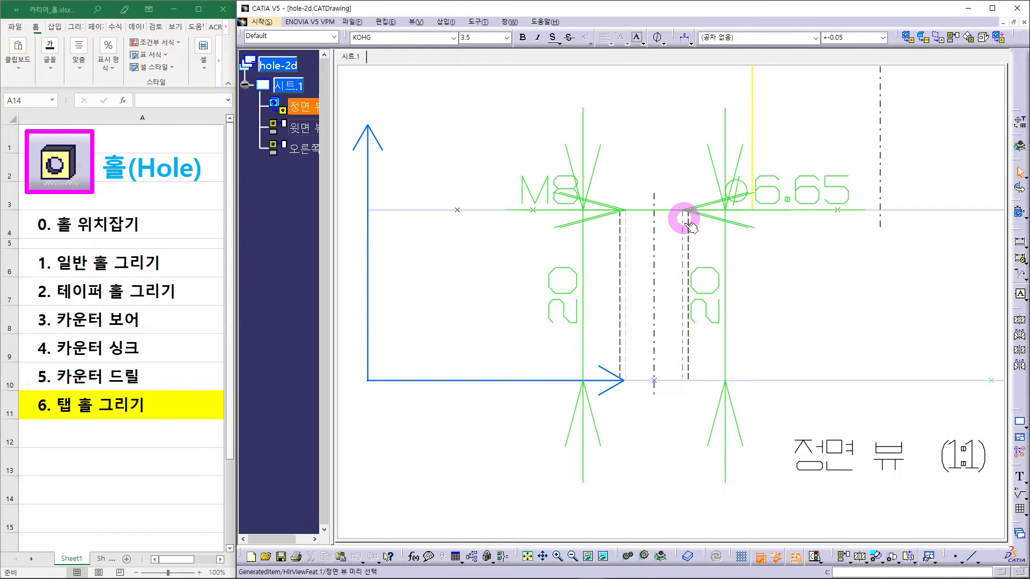
pyautogui.moveTo(808, 292)
pyautogui.mouseDown(button='middle')
pyautogui.moveTo(708, 269)
pyautogui.moveTo(683, 395)
pyautogui.moveTo(756, 312)
pyautogui.moveTo(711, 327)
pyautogui.moveTo(714, 308)
pyautogui.moveTo(732, 308)
pyautogui.moveTo(706, 288)
pyautogui.moveTo(709, 297)
pyautogui.mouseUp(button='middle')
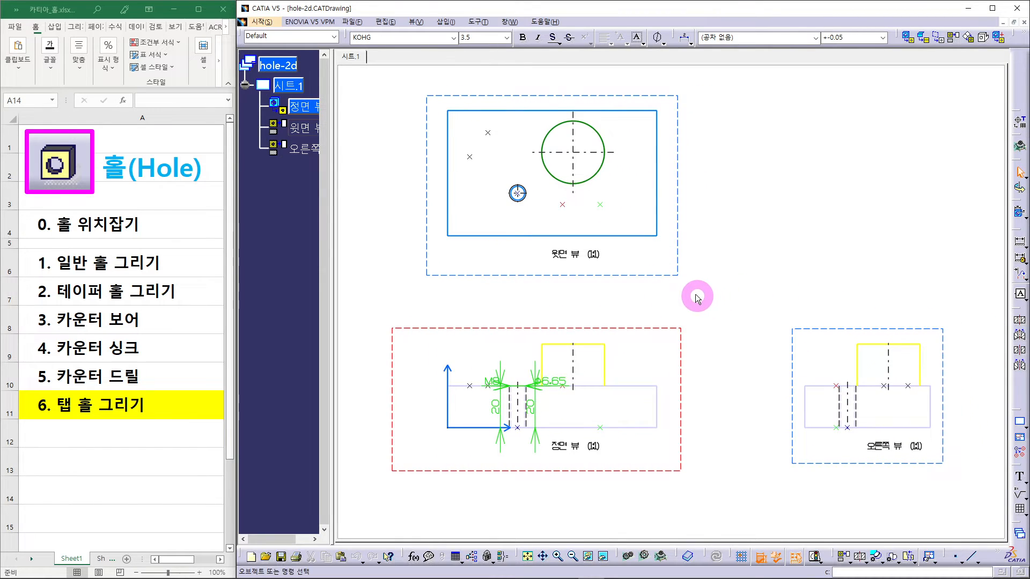
# Return to the part document hole.CATPart with the block model.
pyautogui.click(510, 21)
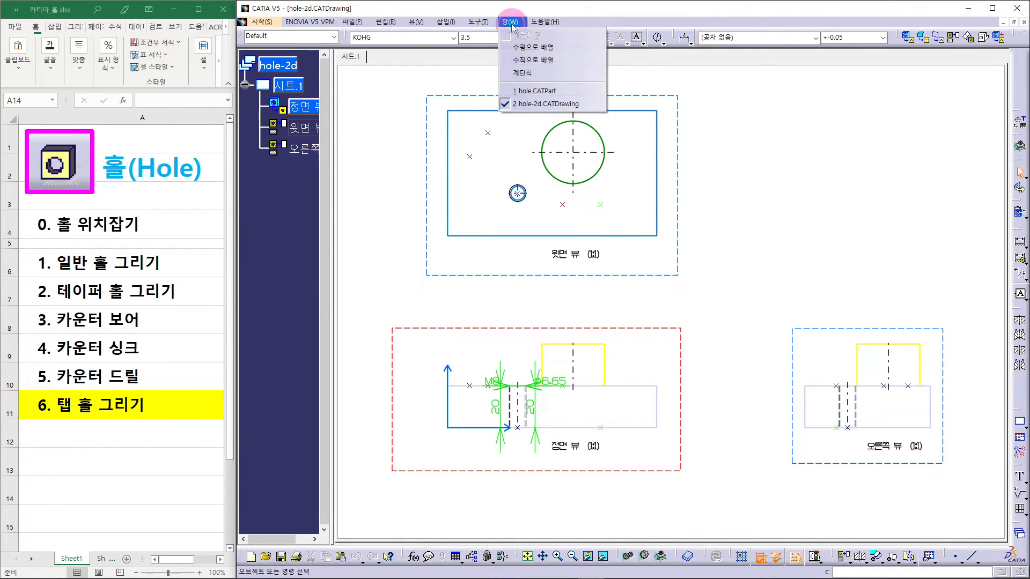
pyautogui.click(532, 91)
pyautogui.moveTo(668, 294)
pyautogui.mouseDown(button='middle')
pyautogui.moveTo(594, 324)
pyautogui.moveTo(591, 338)
pyautogui.moveTo(649, 331)
pyautogui.moveTo(663, 314)
pyautogui.mouseUp(button='middle')
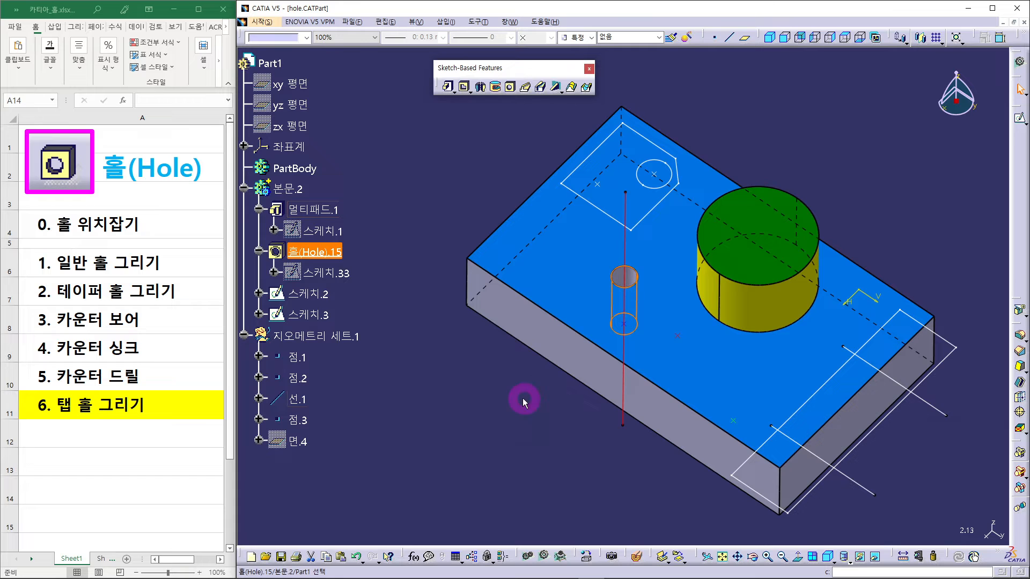
# Start a second hole of type Simple at point 점.1 on the block's top face and set its extension to Blind.
pyautogui.moveTo(504, 409); pyautogui.dragTo(602, 375, button='middle')
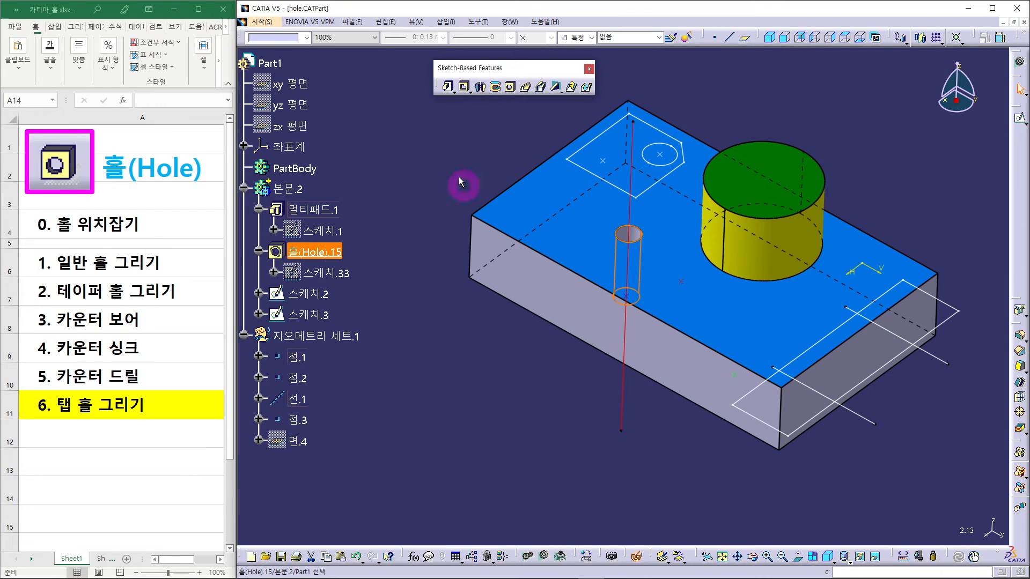
pyautogui.click(510, 87)
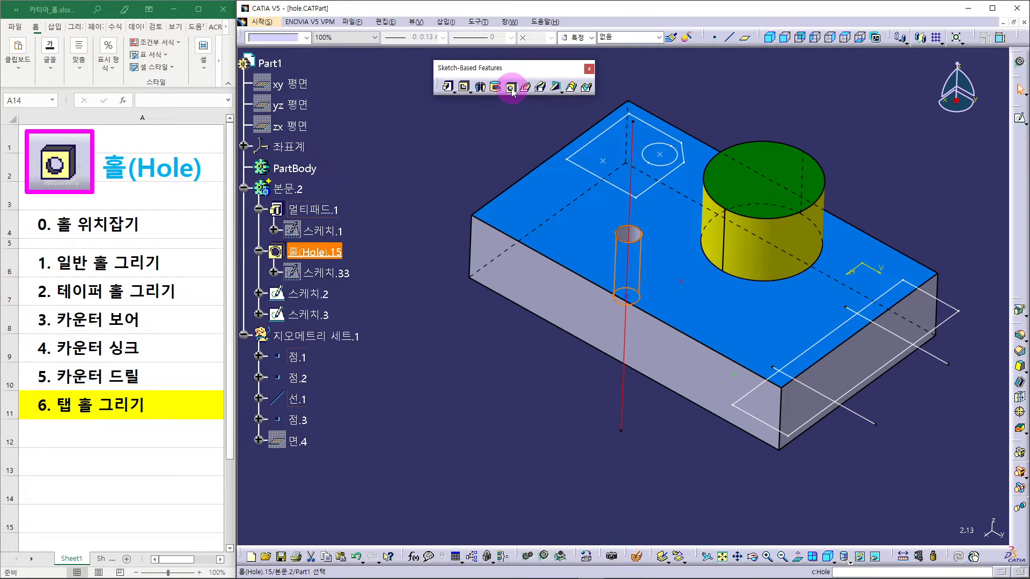
pyautogui.click(680, 284)
pyautogui.moveTo(714, 350); pyautogui.dragTo(609, 357, button='middle')
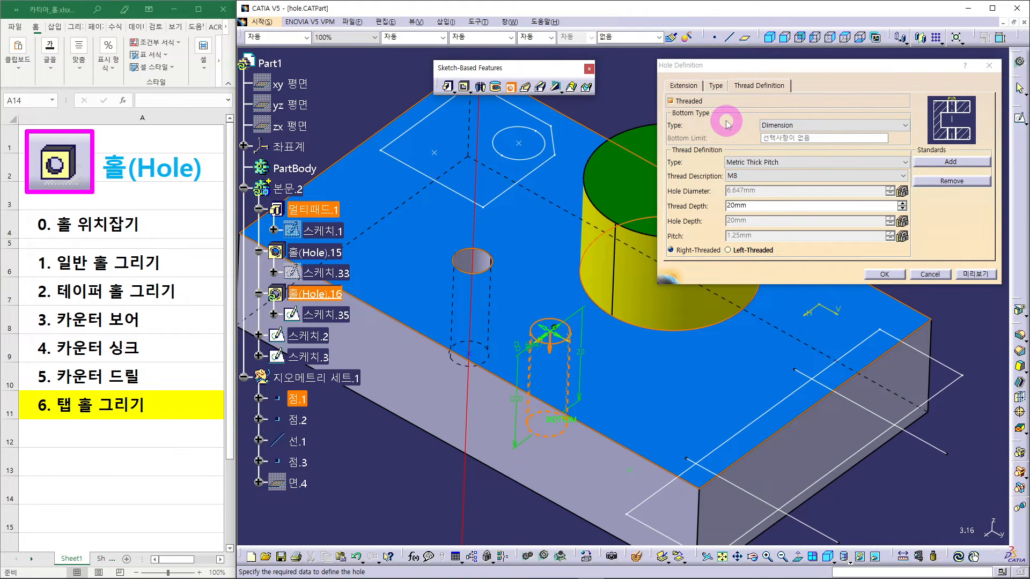
pyautogui.click(715, 85)
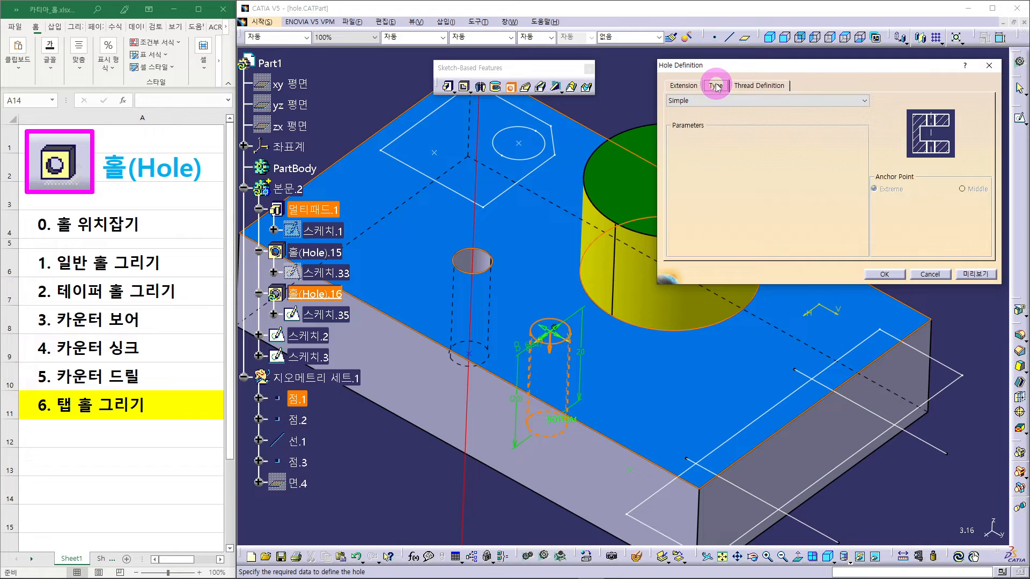
pyautogui.click(686, 101)
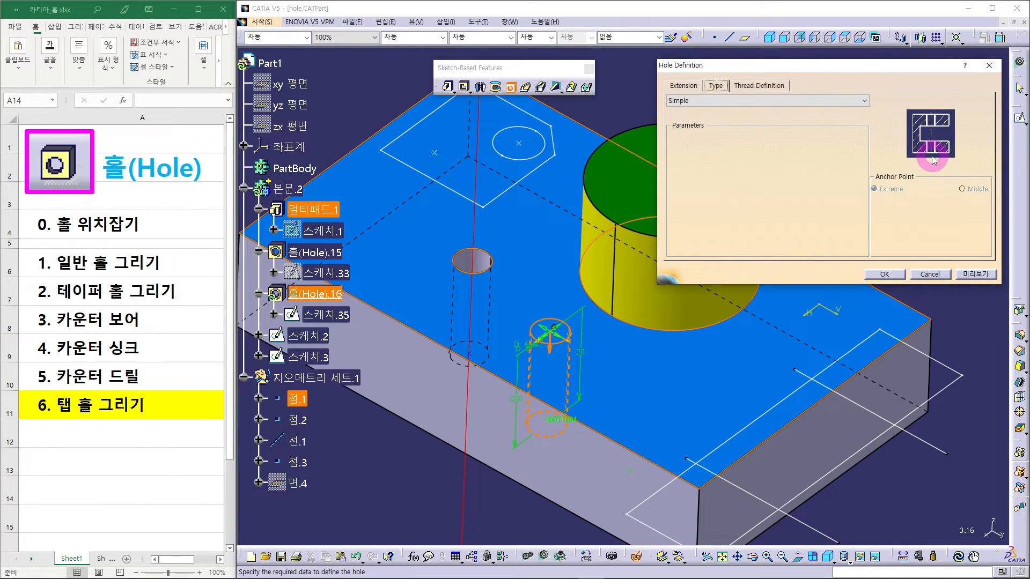
pyautogui.click(684, 86)
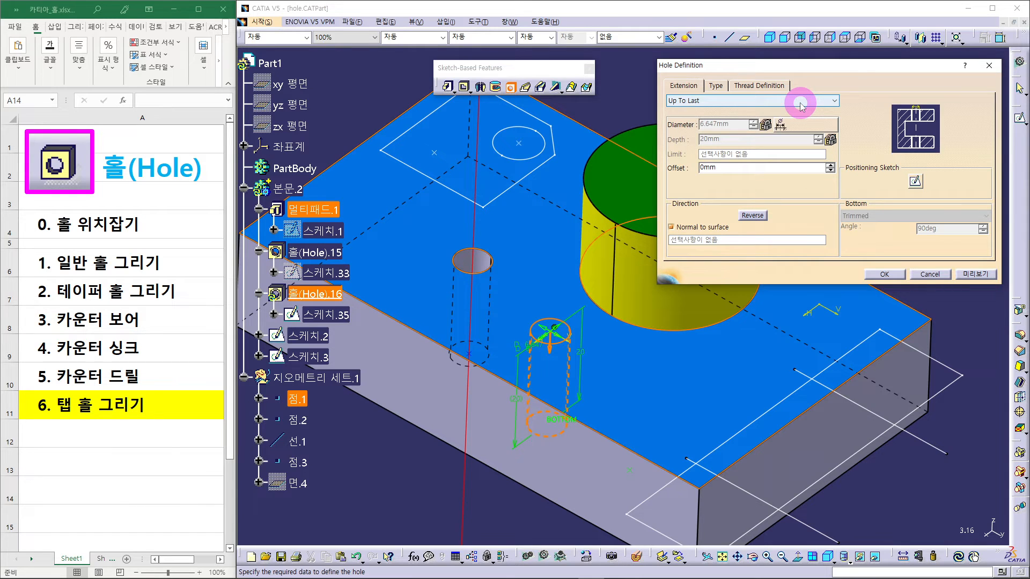
pyautogui.click(683, 101)
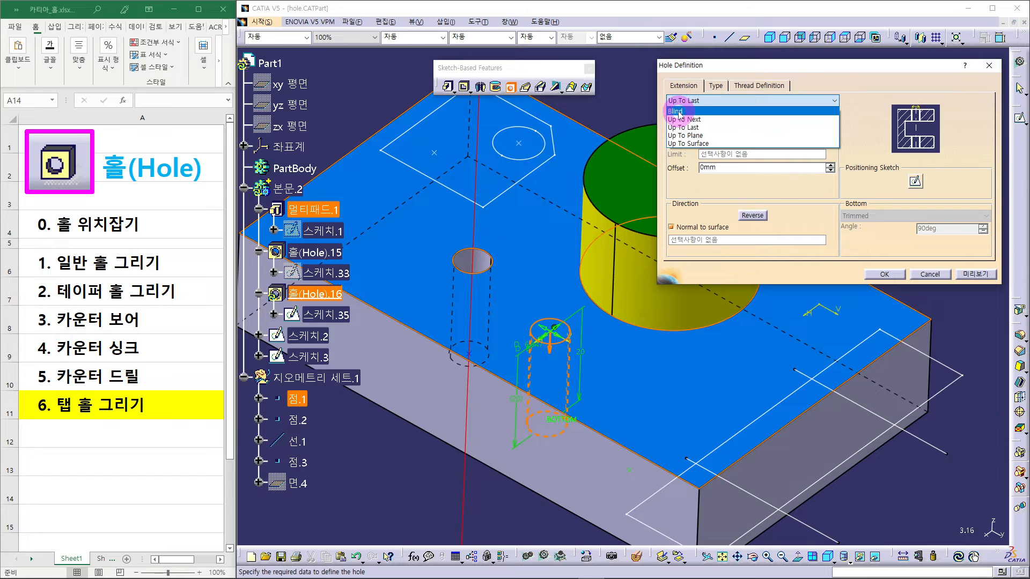
pyautogui.click(677, 111)
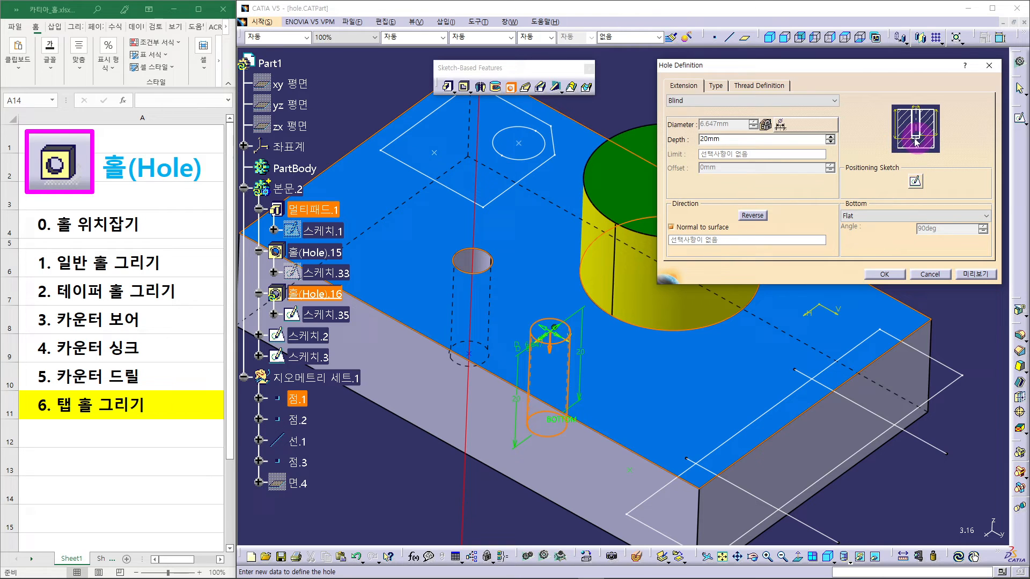
# Try a V-Bottom with a 120-degree angle on the hole and return the bottom to Flat.
pyautogui.click(869, 216)
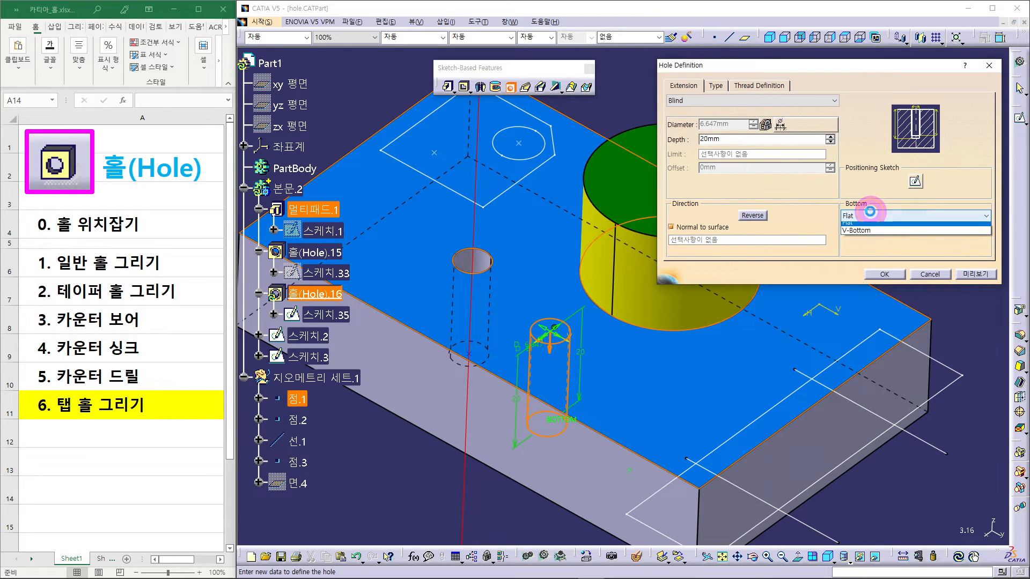
pyautogui.click(861, 237)
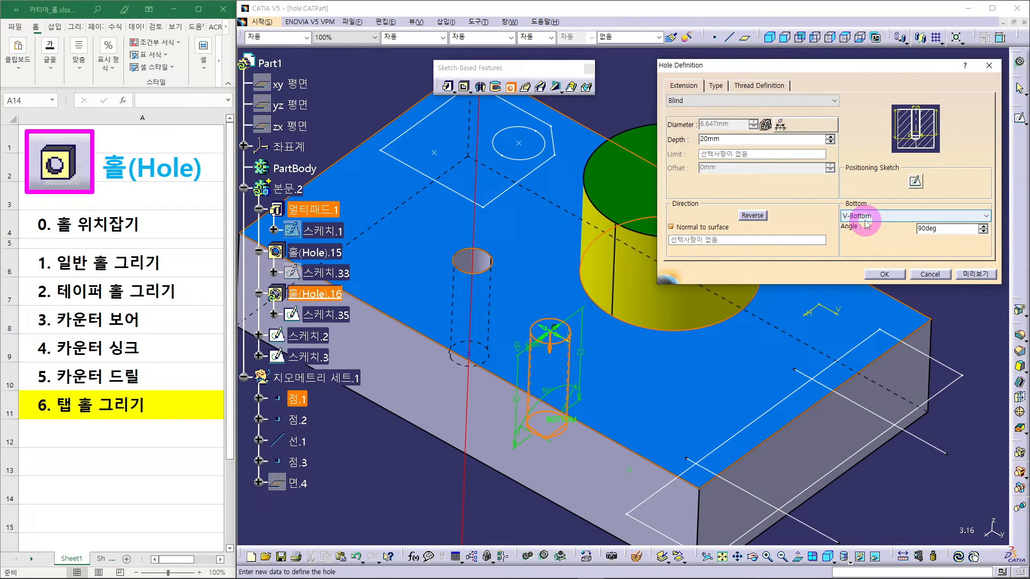
pyautogui.doubleClick(935, 228)
pyautogui.write('120')
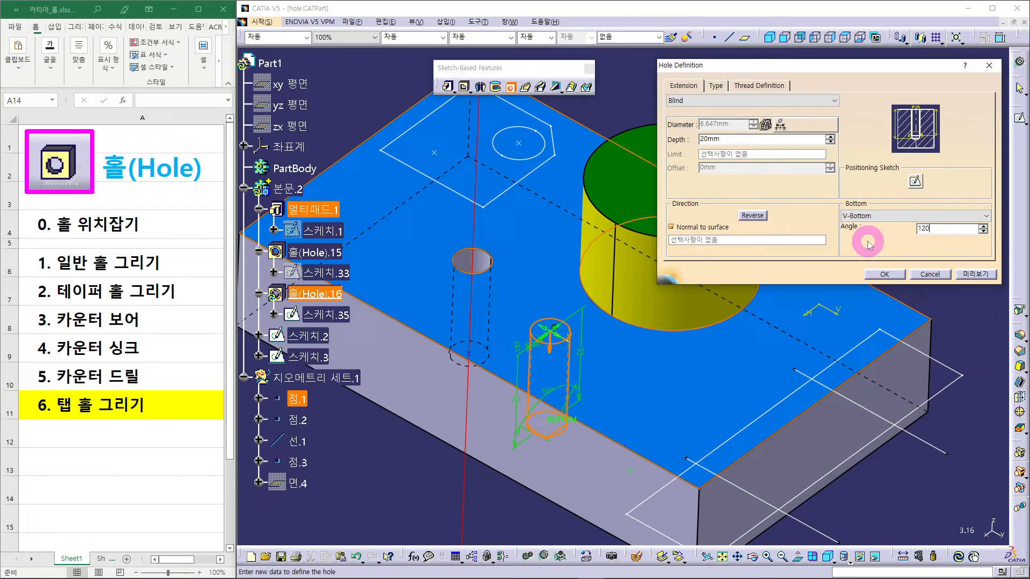
pyautogui.click(869, 216)
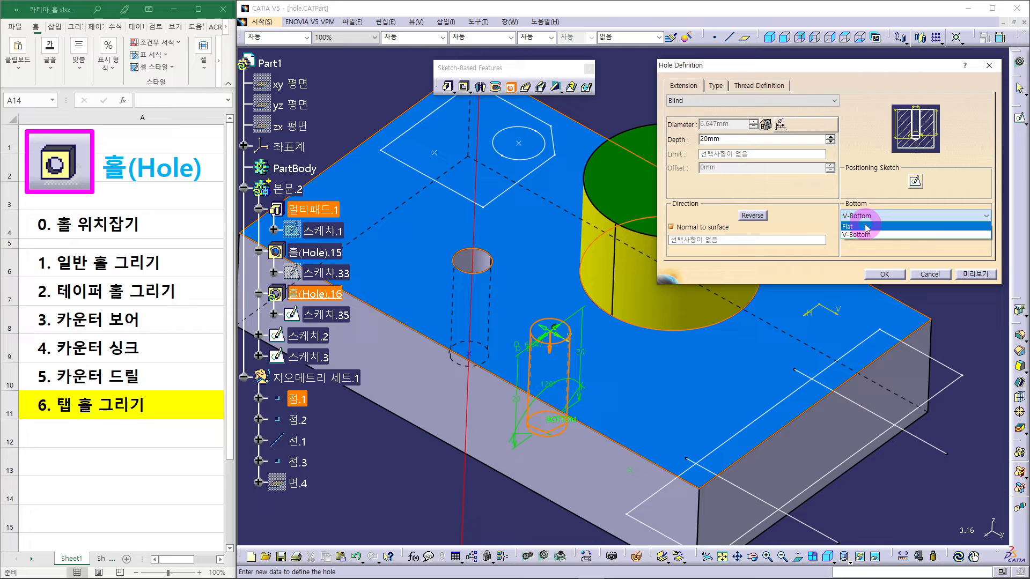
pyautogui.click(867, 226)
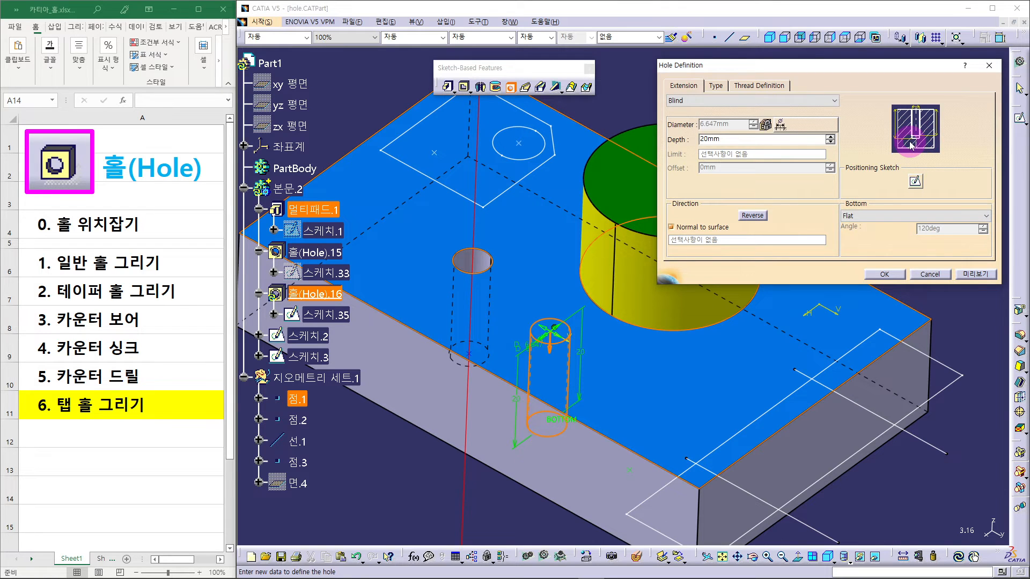
# Give the hole a V-Bottom with a 90-degree angle.
pyautogui.click(885, 216)
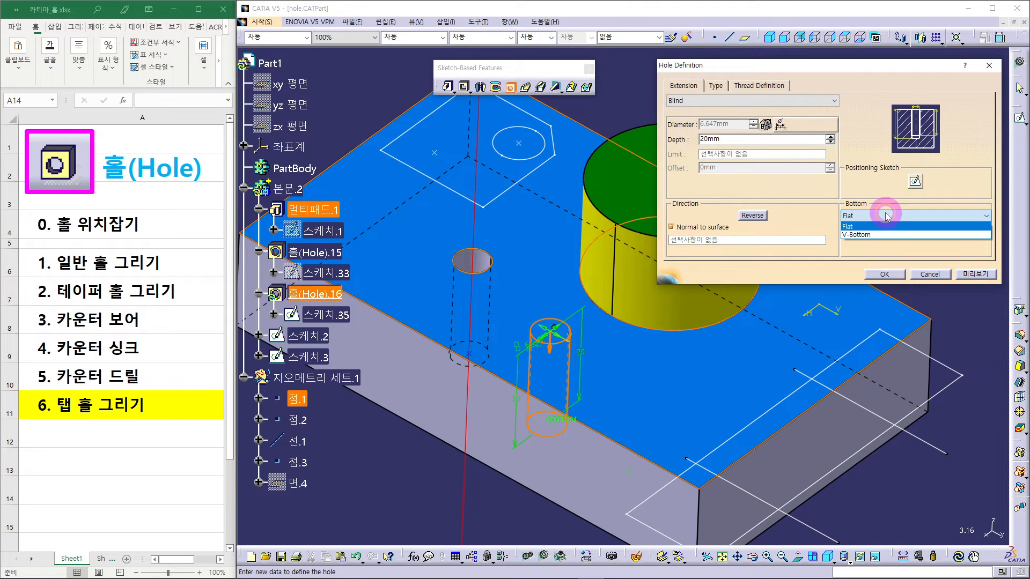
pyautogui.click(859, 235)
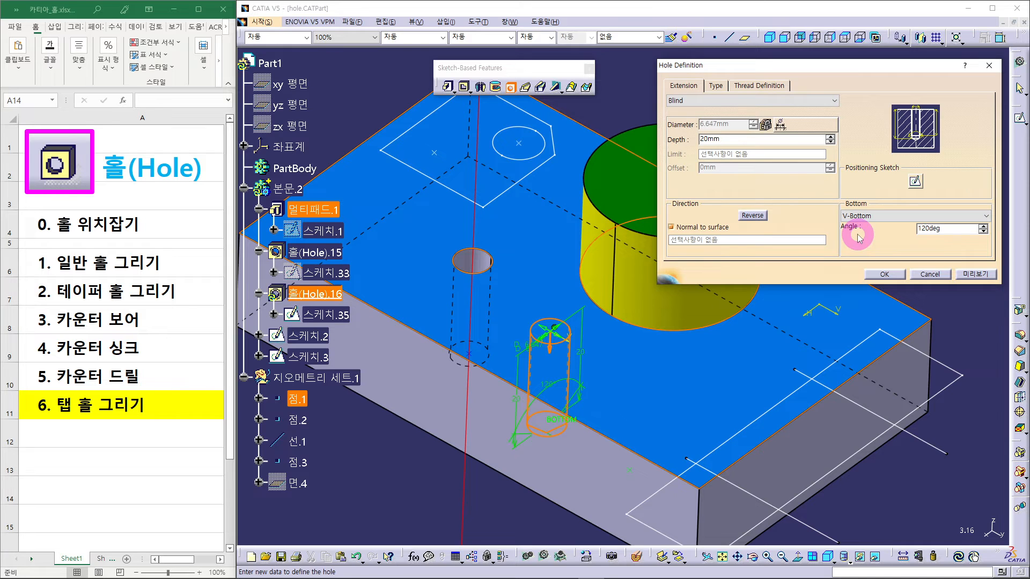
pyautogui.doubleClick(941, 229)
pyautogui.write('90')
# Make the hole threaded with the thread's bottom type set to Dimension.
pyautogui.click(761, 88)
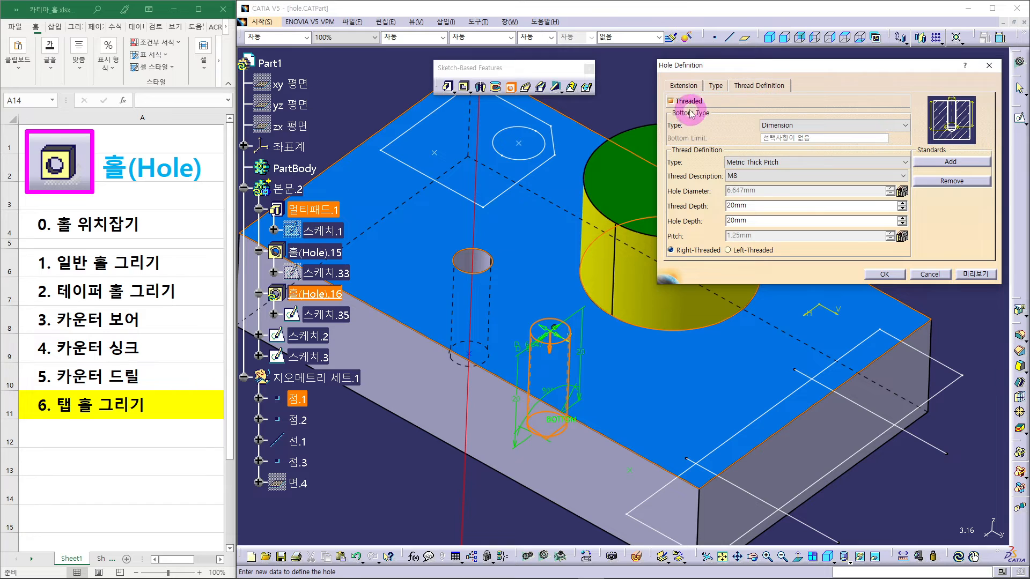
pyautogui.click(670, 102)
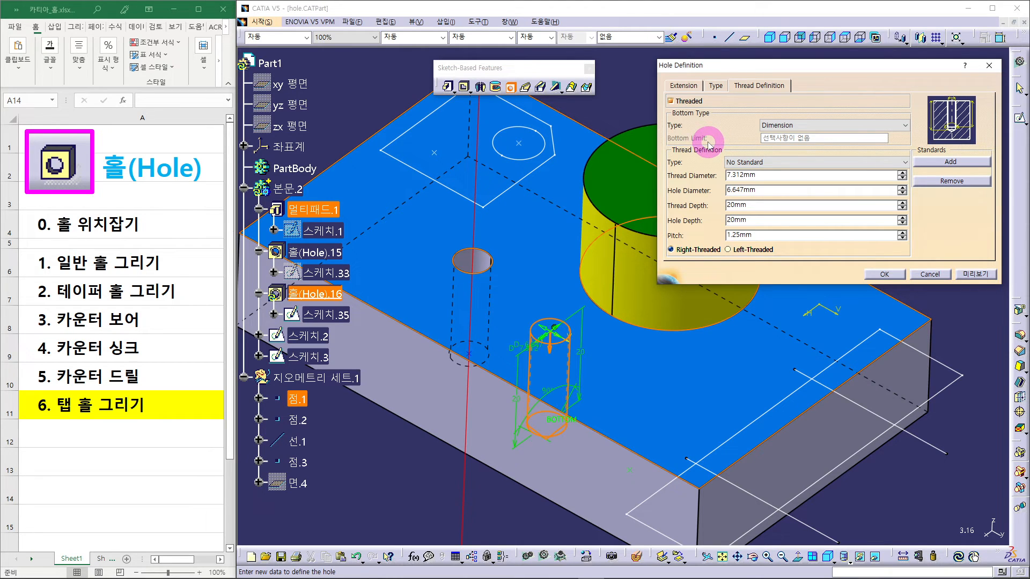
pyautogui.click(785, 127)
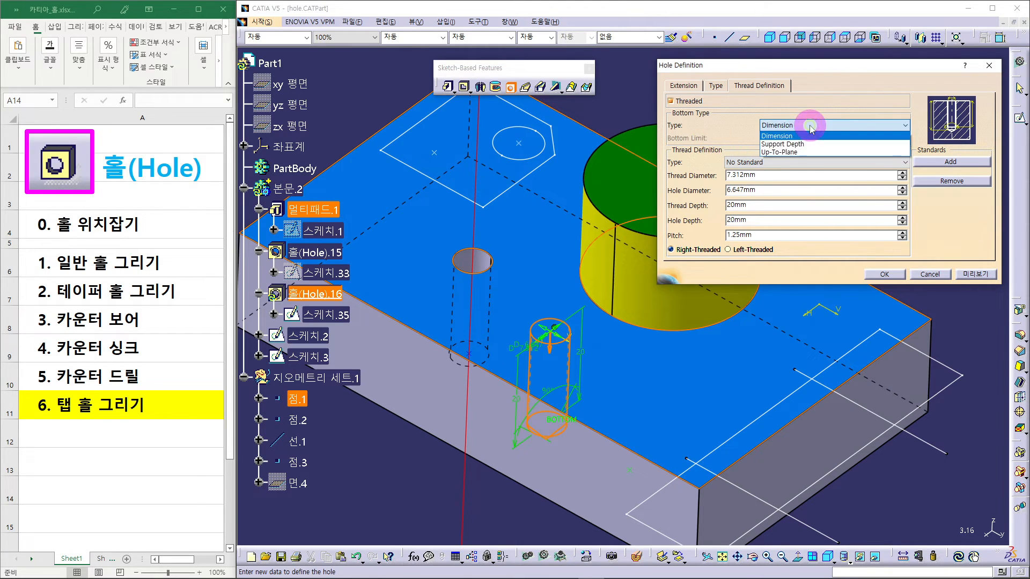
pyautogui.click(786, 136)
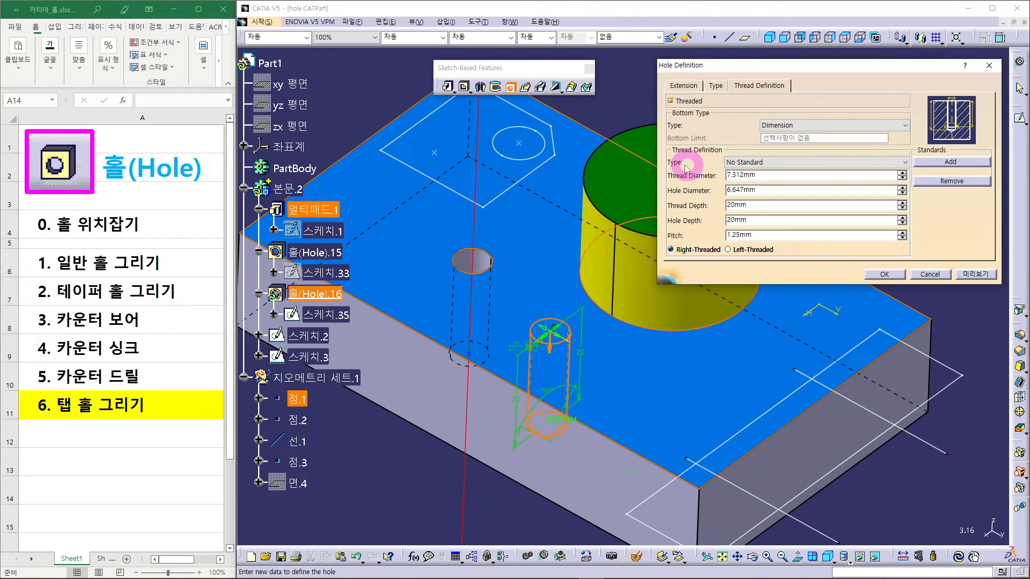
# Define the thread as Metric Thick Pitch with description M5.
pyautogui.click(754, 164)
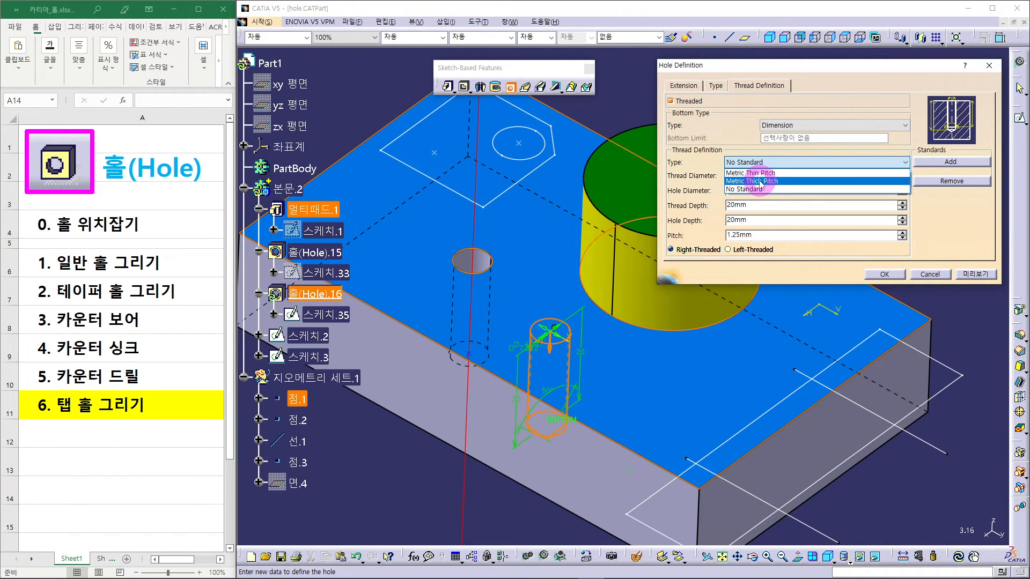
pyautogui.click(760, 181)
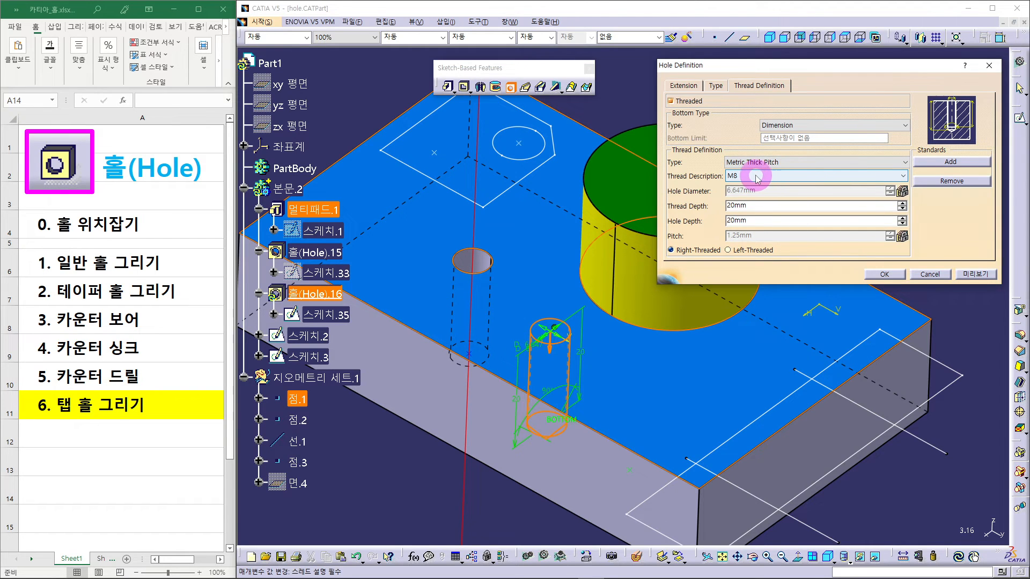
pyautogui.click(756, 177)
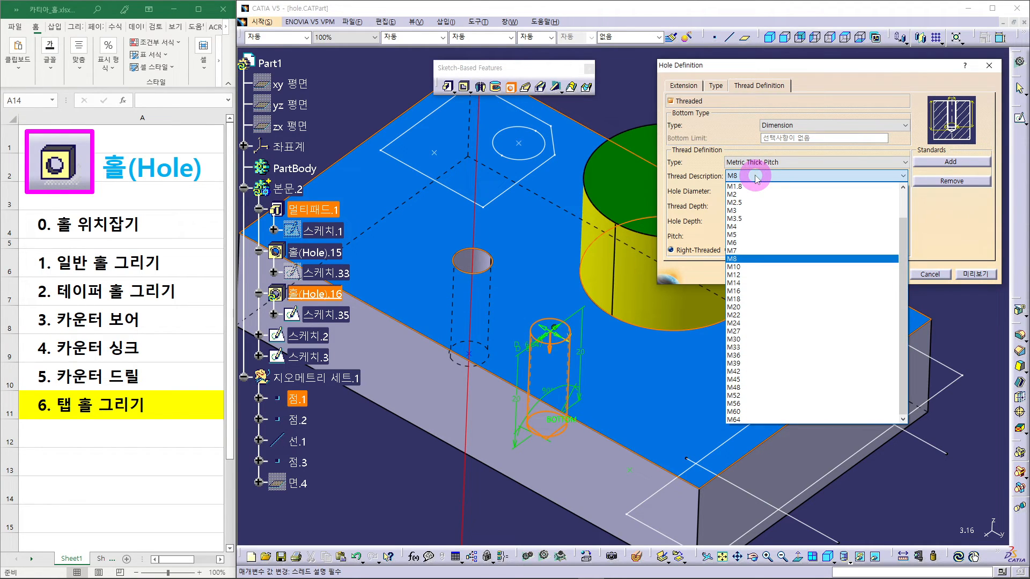
pyautogui.click(740, 234)
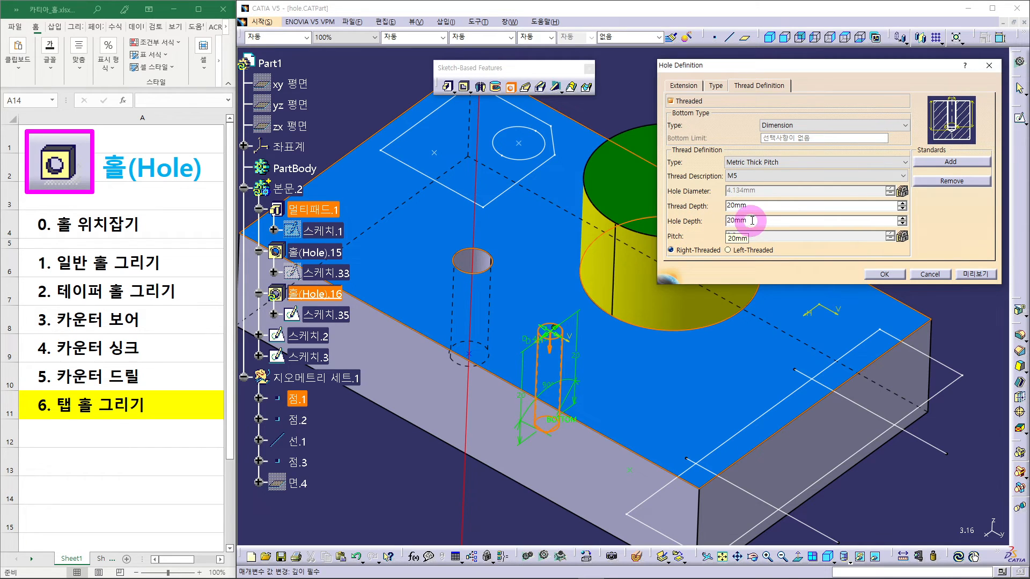
# Set the hole depth to 12 mm in the thread definition and check the matching depth in the extension settings.
pyautogui.click(686, 86)
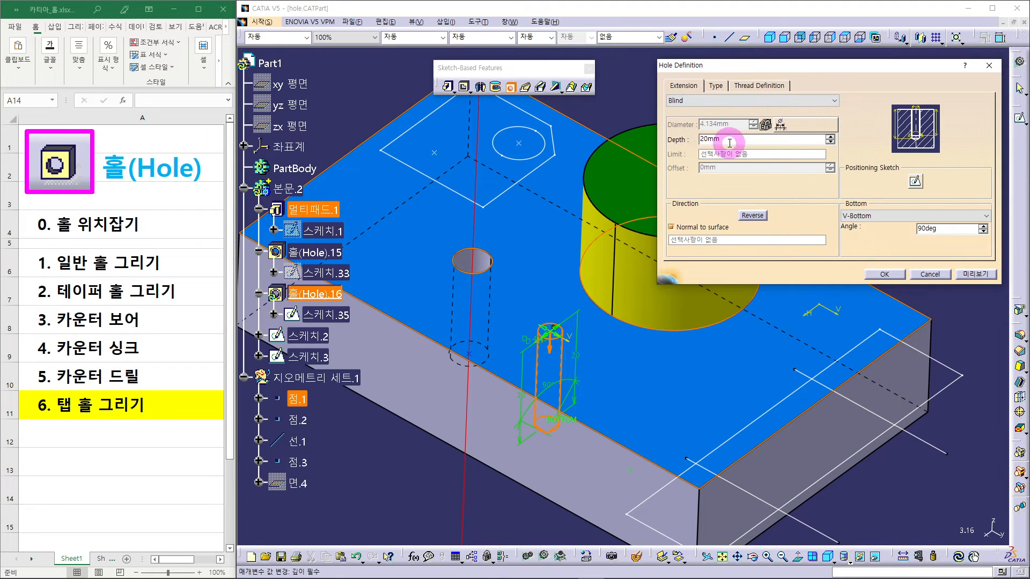
pyautogui.click(746, 85)
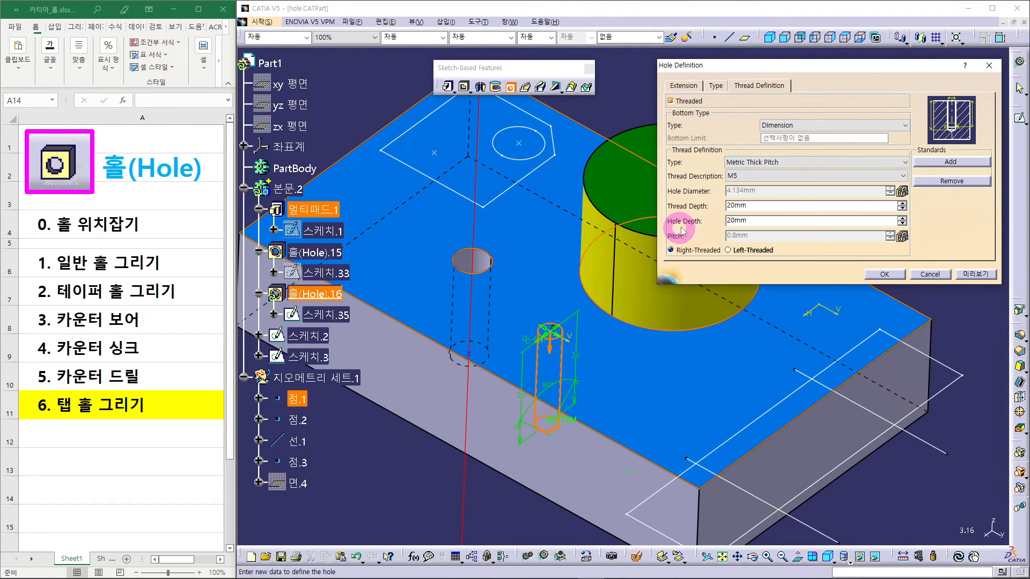
pyautogui.moveTo(754, 222); pyautogui.dragTo(720, 223)
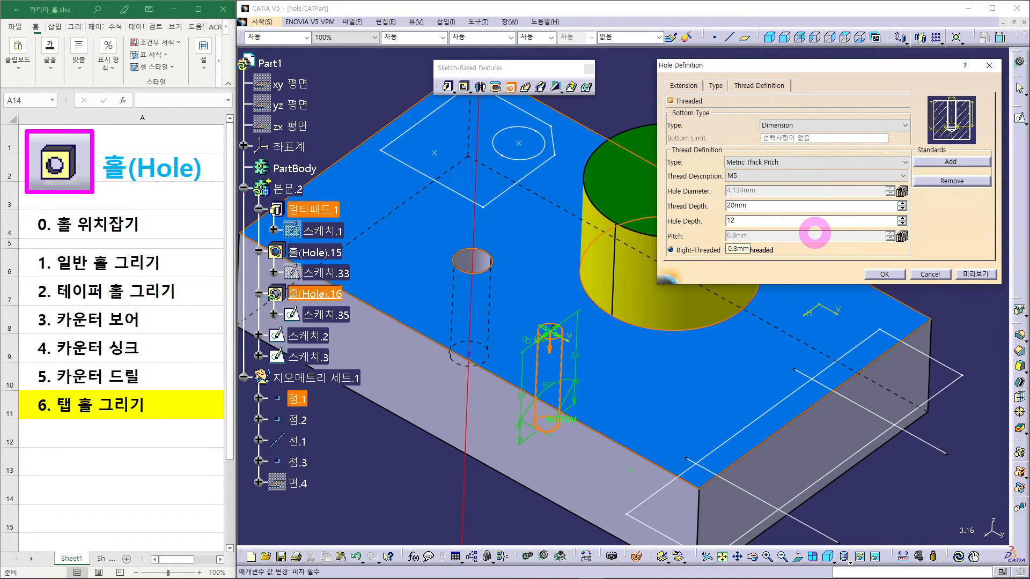
pyautogui.click(780, 207)
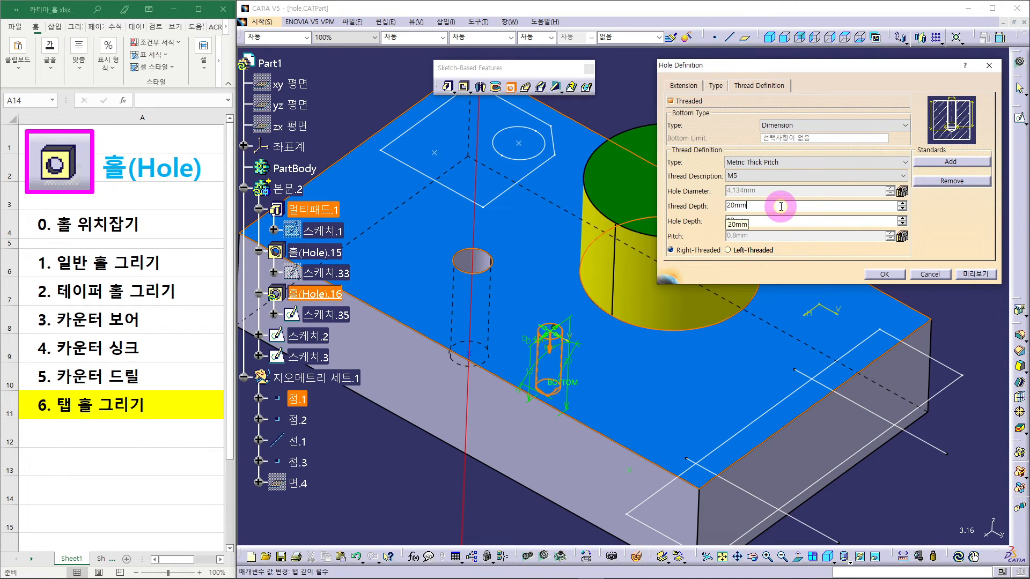
pyautogui.click(684, 86)
pyautogui.moveTo(716, 138); pyautogui.dragTo(695, 143)
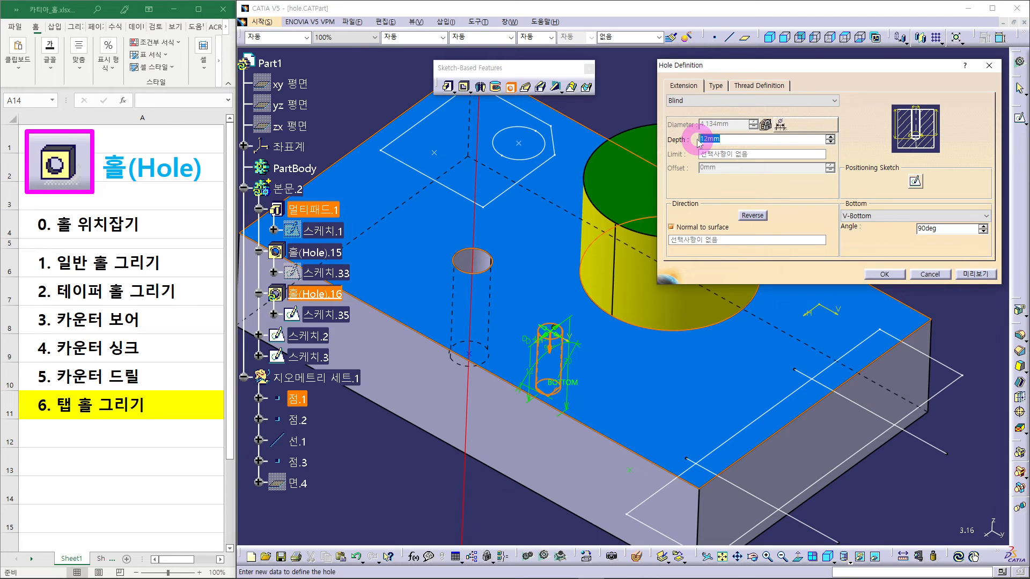
pyautogui.click(765, 87)
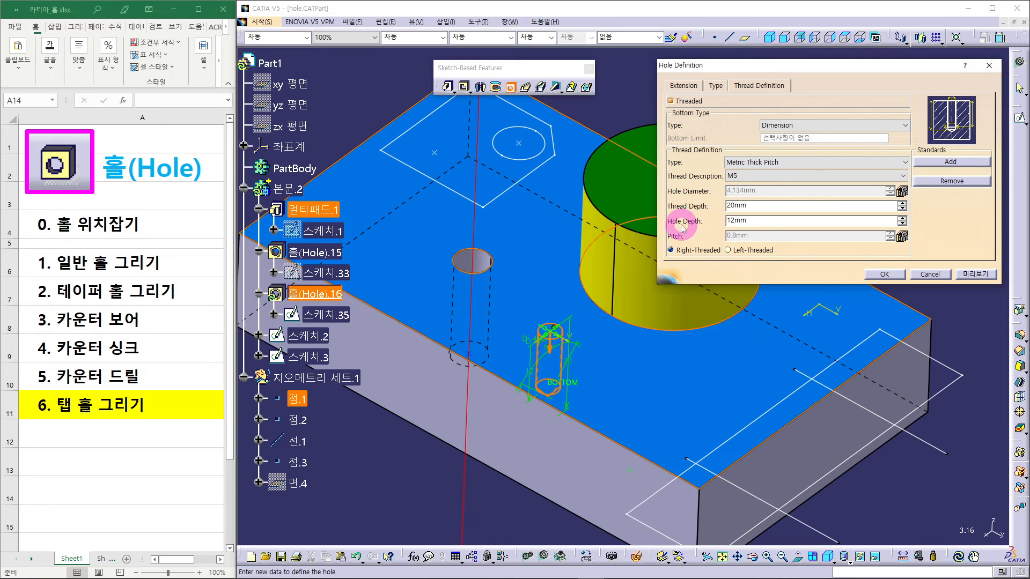
# Set the thread depth to 8 mm and create the blind tapped hole.
pyautogui.click(751, 221)
pyautogui.click(742, 207)
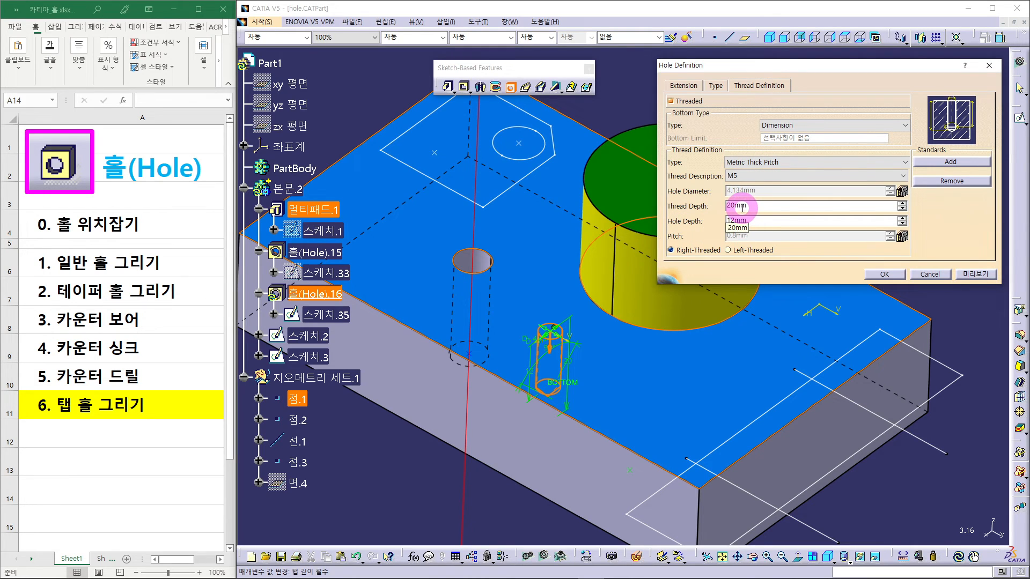
pyautogui.click(962, 123)
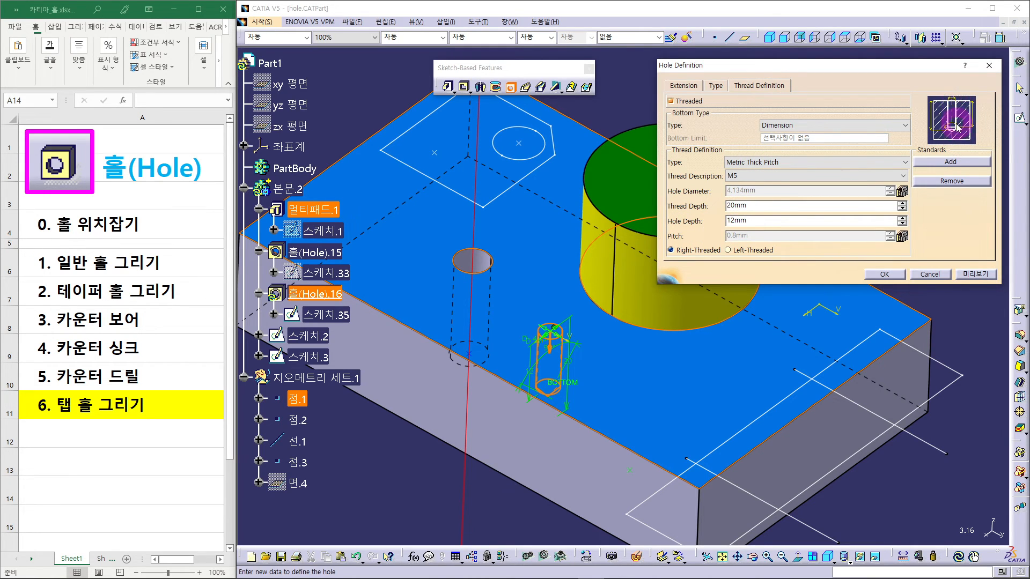
pyautogui.click(753, 206)
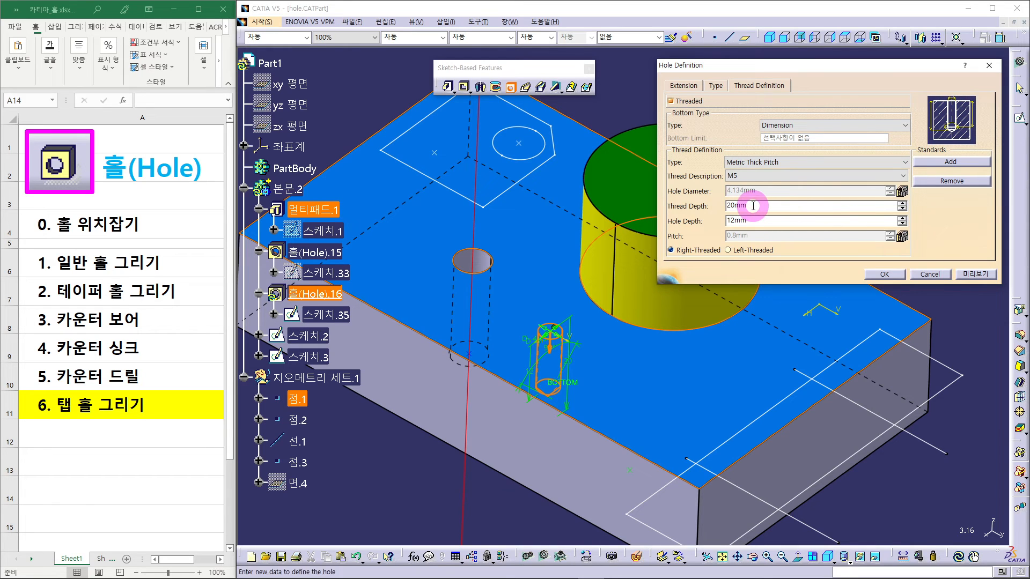
pyautogui.moveTo(744, 205); pyautogui.dragTo(717, 205)
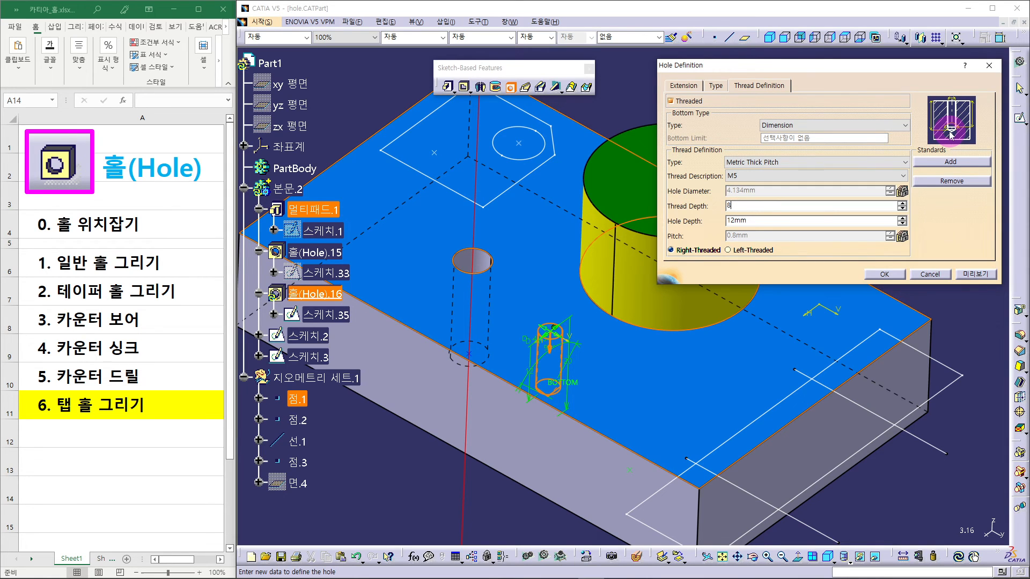
pyautogui.click(884, 274)
pyautogui.moveTo(672, 396); pyautogui.dragTo(687, 333, button='middle')
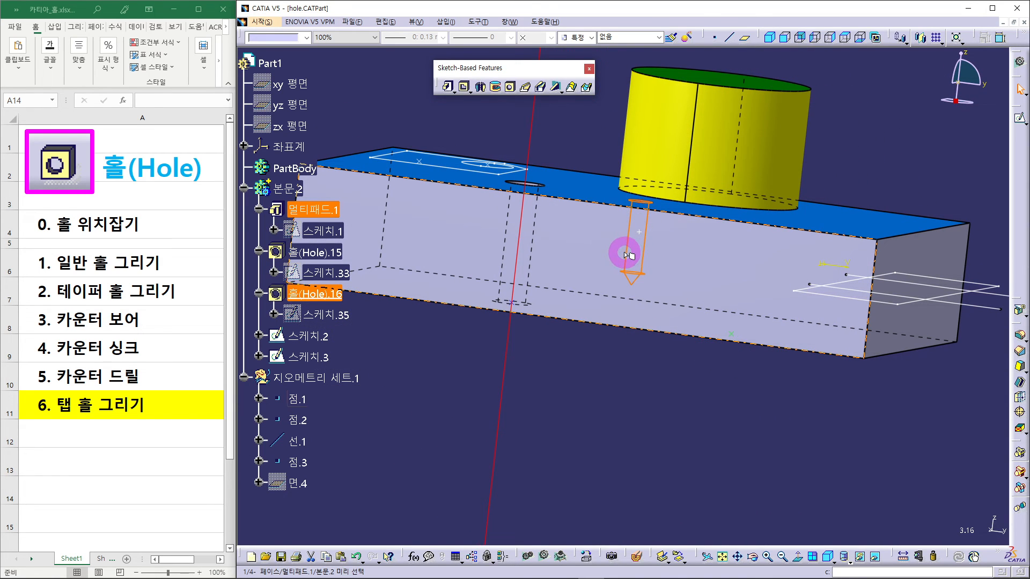
pyautogui.moveTo(638, 249); pyautogui.dragTo(531, 374, button='middle')
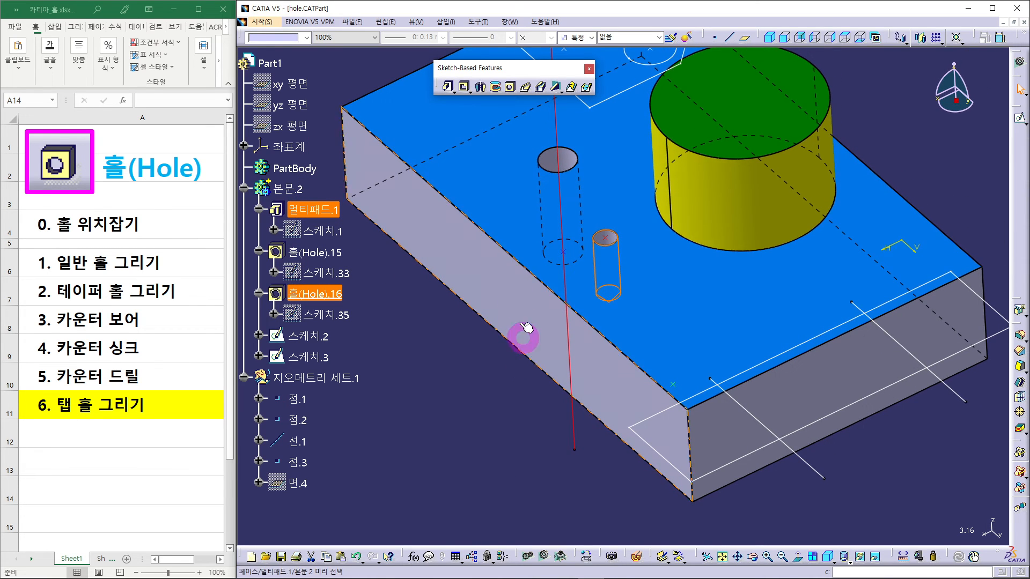
# Switch to the hole-2d.CATDrawing window and update the current sheet so its views include the M5 tapped hole.
pyautogui.click(512, 22)
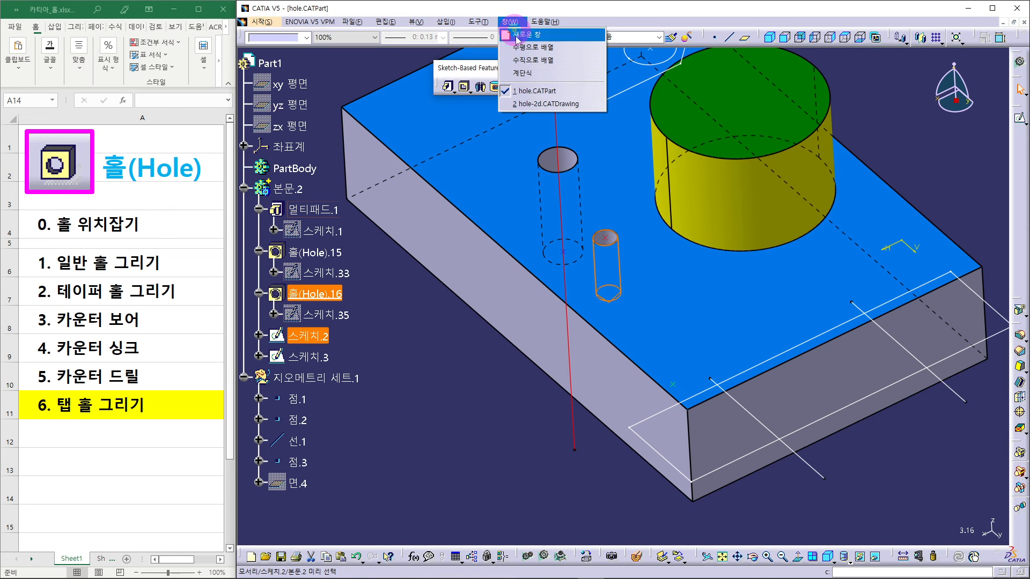
pyautogui.click(531, 104)
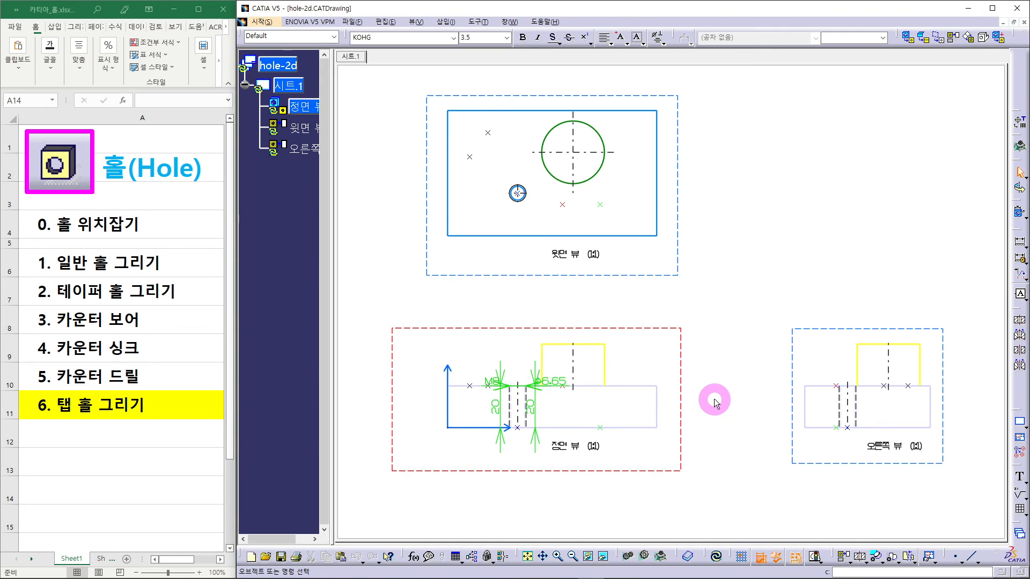
pyautogui.click(717, 557)
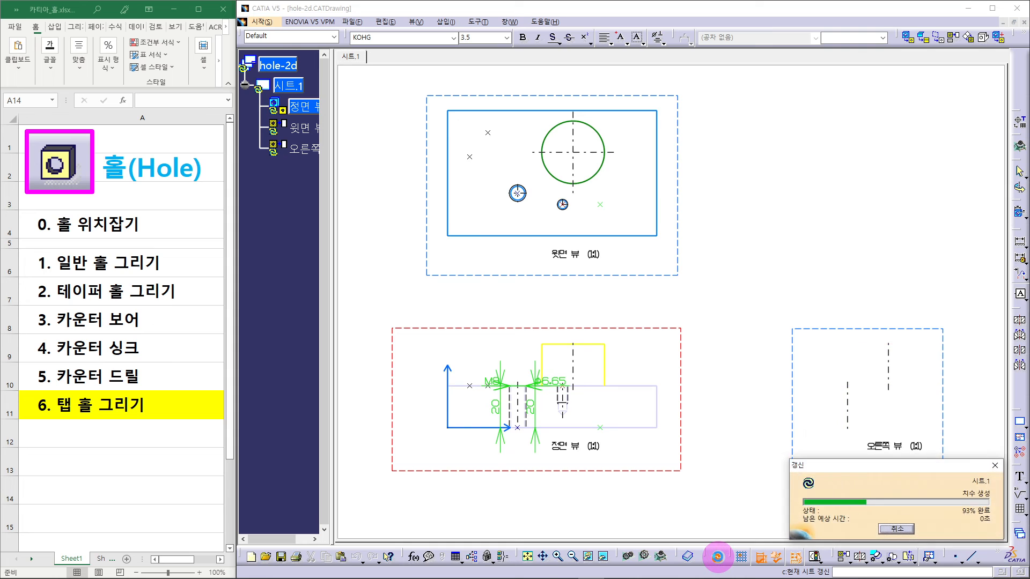
# Delete all the generated thread, diameter, depth and angle dimensions of the two tapped holes from the front view.
pyautogui.moveTo(654, 501)
pyautogui.mouseDown(button='middle')
pyautogui.moveTo(575, 413)
pyautogui.moveTo(652, 369)
pyautogui.moveTo(646, 453)
pyautogui.moveTo(747, 216)
pyautogui.mouseUp(button='middle')
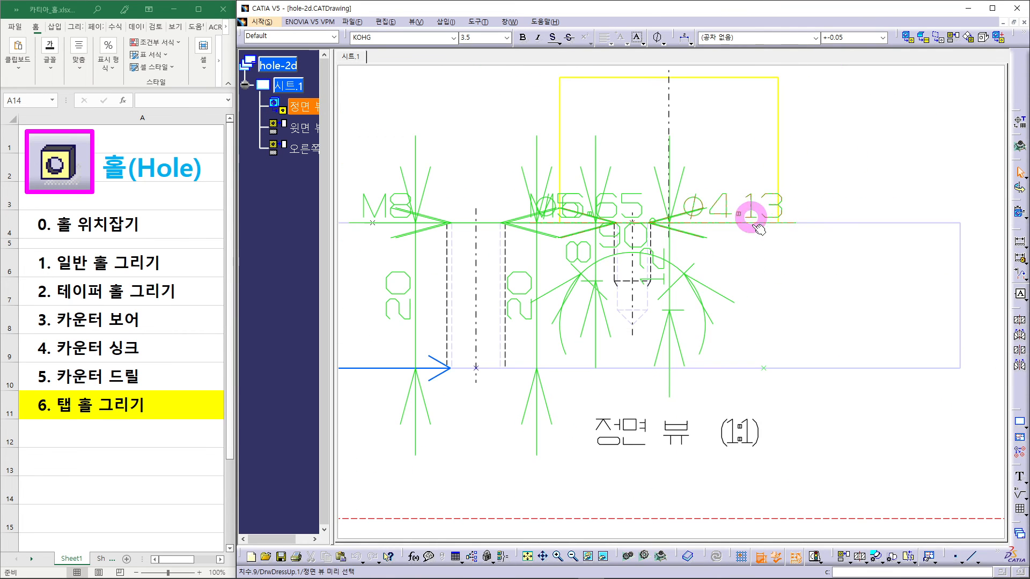
pyautogui.click(671, 338)
pyautogui.press('Delete')
pyautogui.click(715, 208)
pyautogui.press('Delete')
pyautogui.click(613, 202)
pyautogui.press('Delete')
pyautogui.click(585, 250)
pyautogui.press('Delete')
pyautogui.click(561, 240)
pyautogui.press('Delete')
pyautogui.click(537, 252)
pyautogui.press('Delete')
pyautogui.click(416, 193)
pyautogui.press('Delete')
pyautogui.click(409, 202)
pyautogui.press('Delete')
# Examine the blind tapped hole's thread and drill lines in the front view and return to the hole.CATPart window.
pyautogui.moveTo(747, 303); pyautogui.dragTo(761, 268, button='middle')
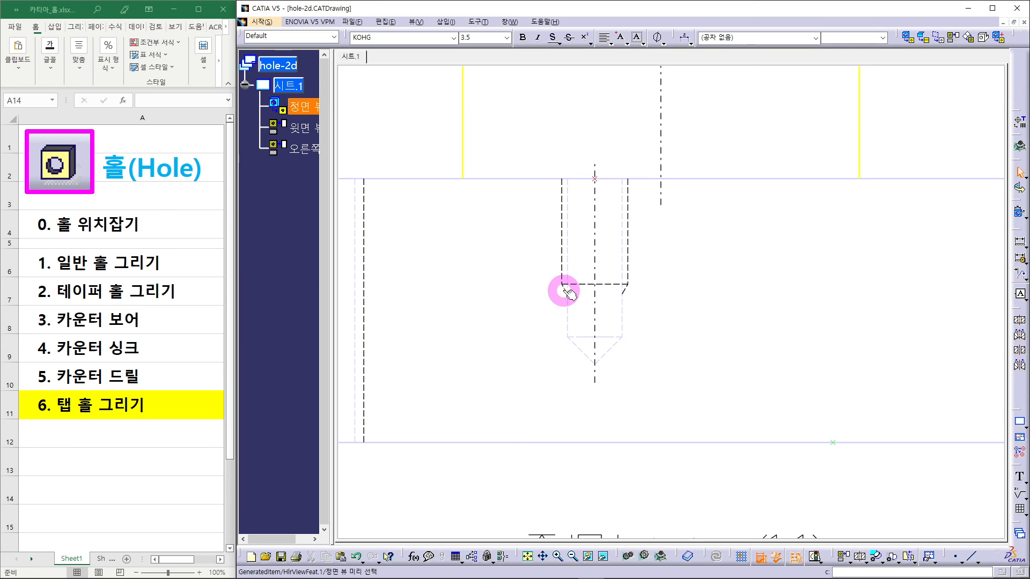
pyautogui.moveTo(680, 223)
pyautogui.mouseDown(button='middle')
pyautogui.moveTo(690, 322)
pyautogui.moveTo(671, 161)
pyautogui.moveTo(706, 382)
pyautogui.mouseUp(button='middle')
pyautogui.moveTo(692, 245)
pyautogui.mouseDown(button='middle')
pyautogui.moveTo(694, 272)
pyautogui.moveTo(703, 225)
pyautogui.moveTo(638, 291)
pyautogui.moveTo(632, 195)
pyautogui.moveTo(648, 342)
pyautogui.moveTo(621, 307)
pyautogui.mouseUp(button='middle')
pyautogui.click(509, 22)
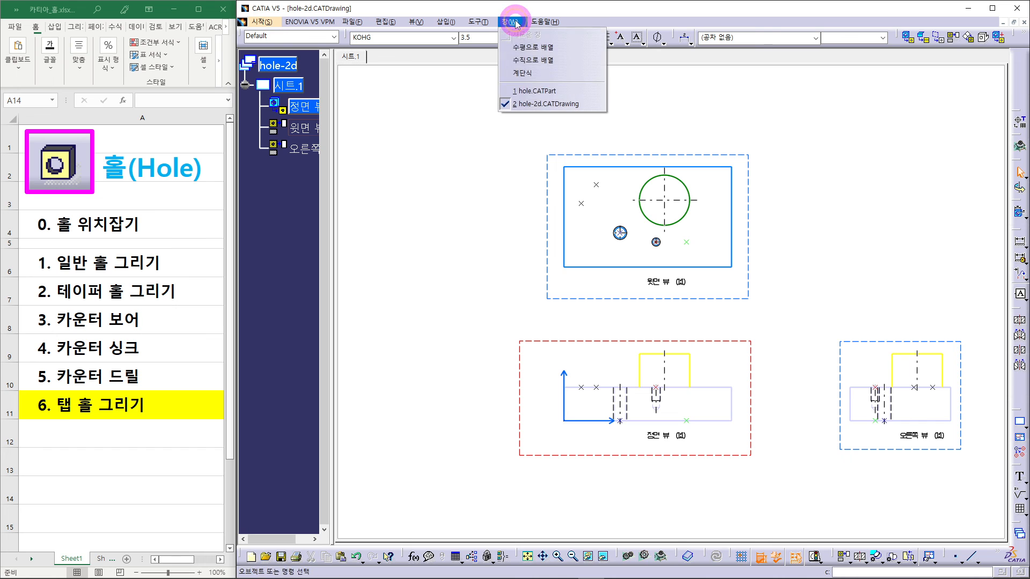
pyautogui.click(531, 90)
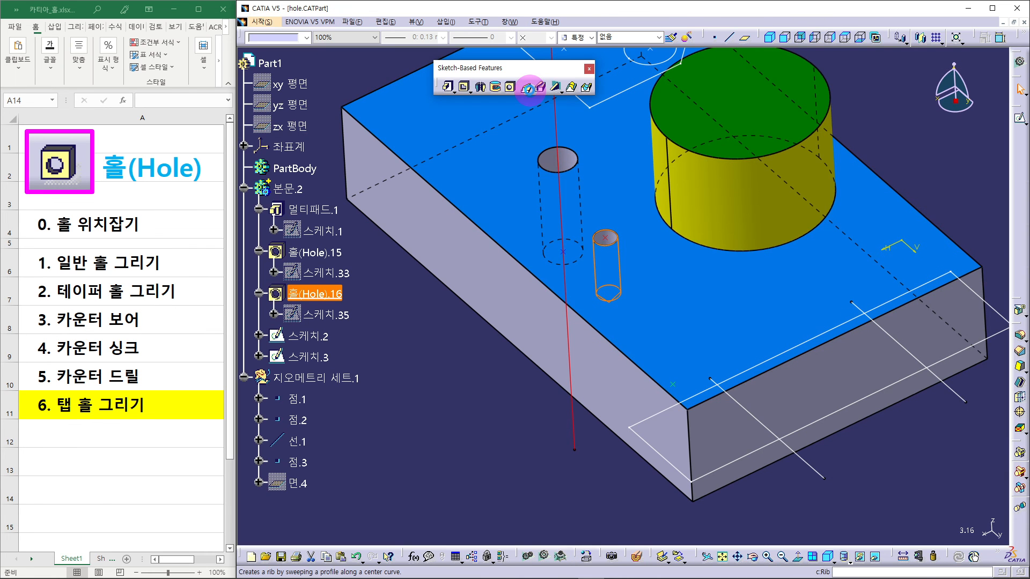
pyautogui.moveTo(533, 279); pyautogui.dragTo(668, 218, button='middle')
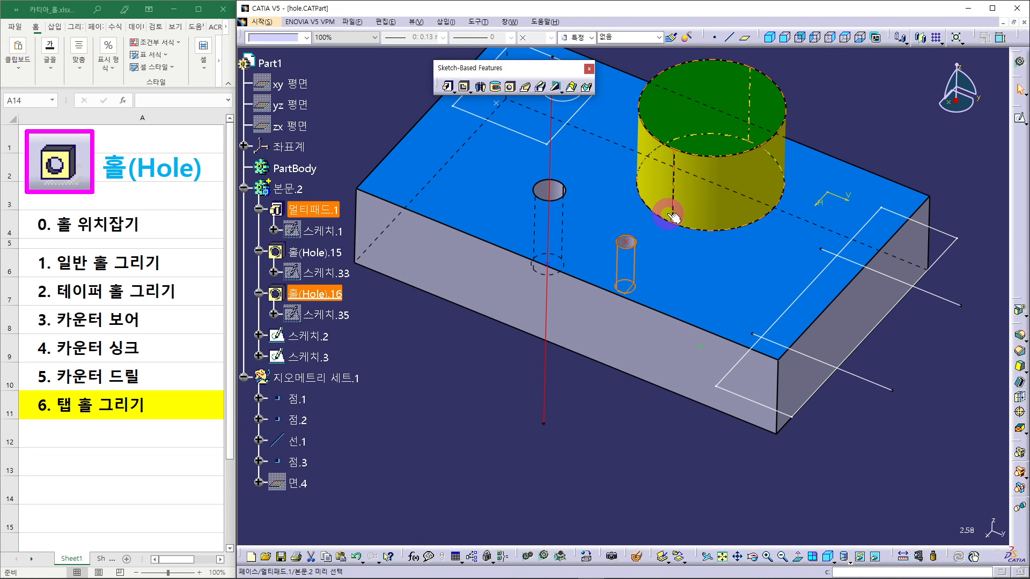